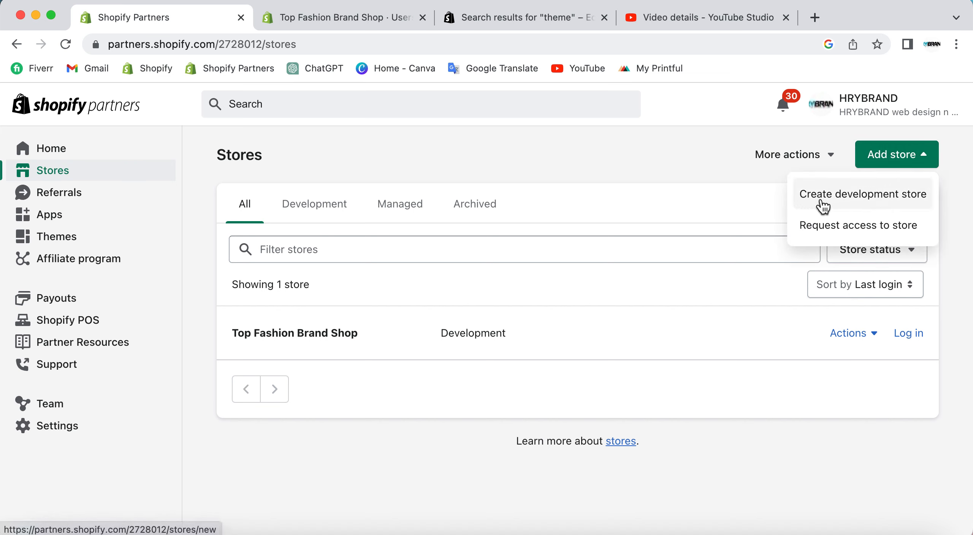
Open the form for creating a development store and review what the client store option allows.
left_click(901, 205)
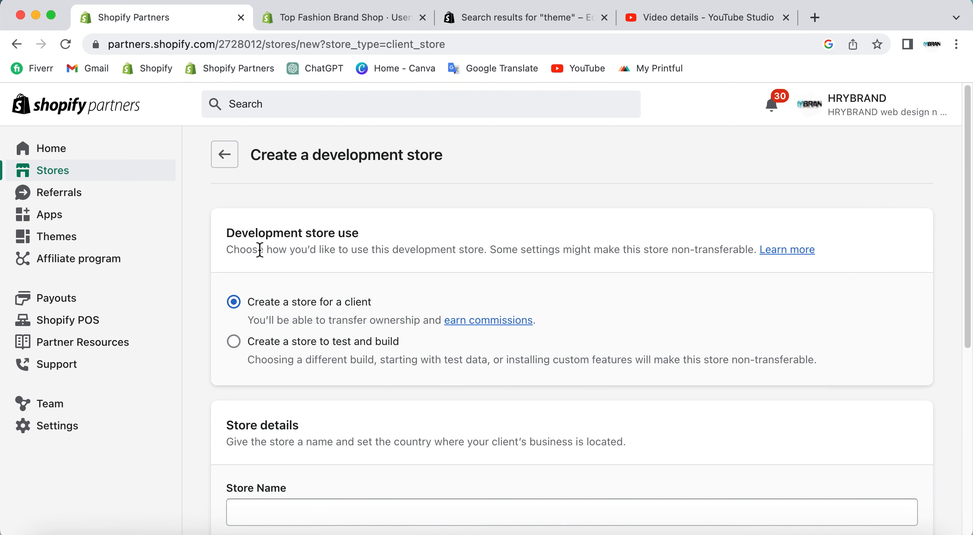
left_click_drag(232, 235, 389, 236)
left_click(389, 236)
scroll(389, 236, "down", 1)
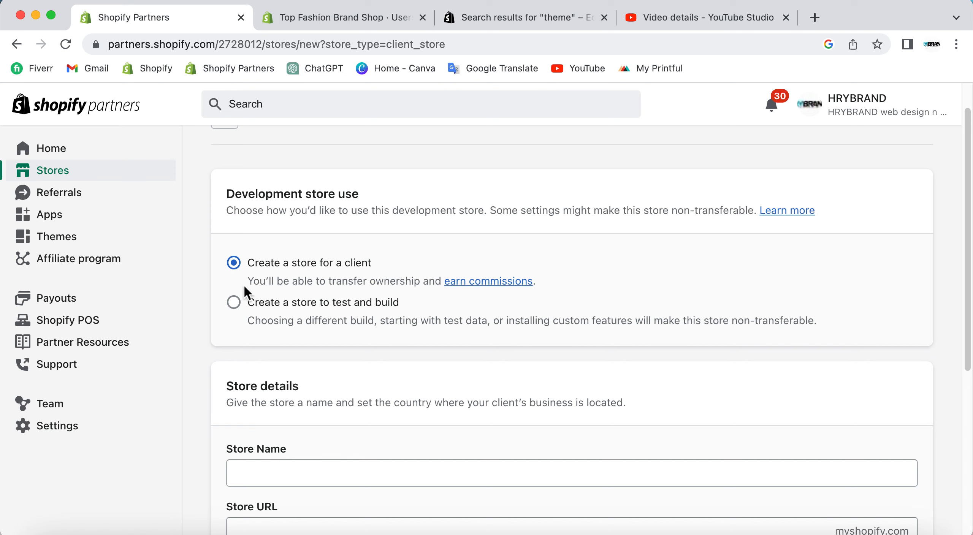
left_click_drag(246, 282, 553, 289)
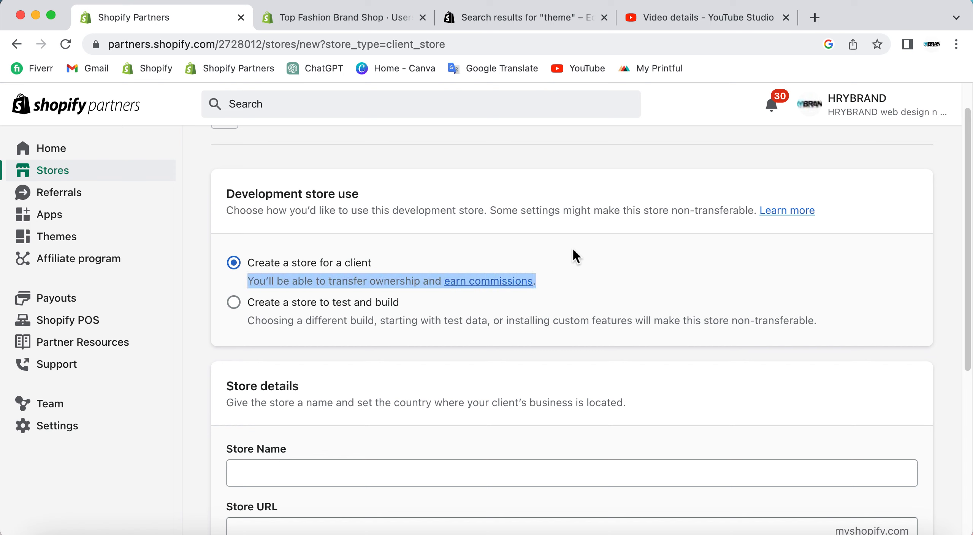
left_click(405, 315)
Compare the test-and-build option, and set the development store use to creating a store for a client.
left_click(250, 310)
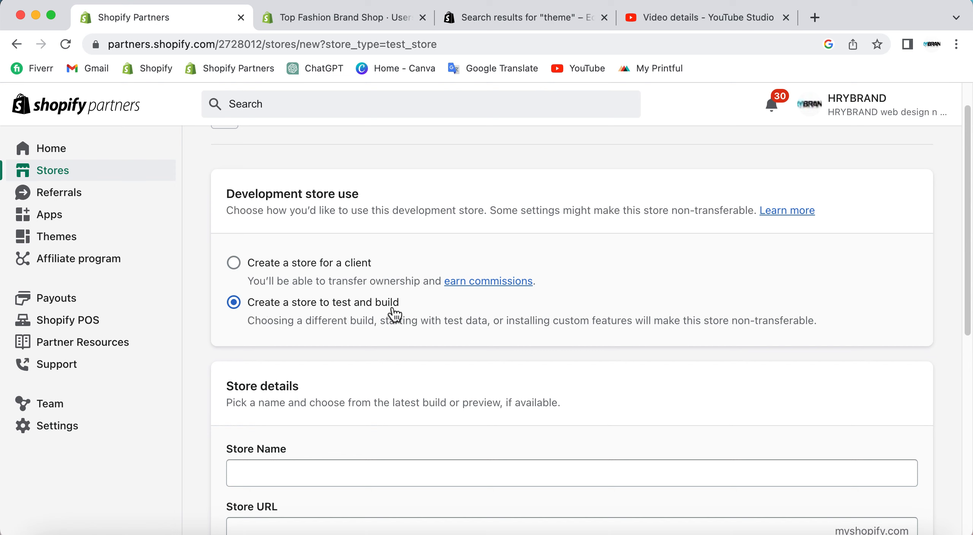
left_click_drag(248, 322, 370, 331)
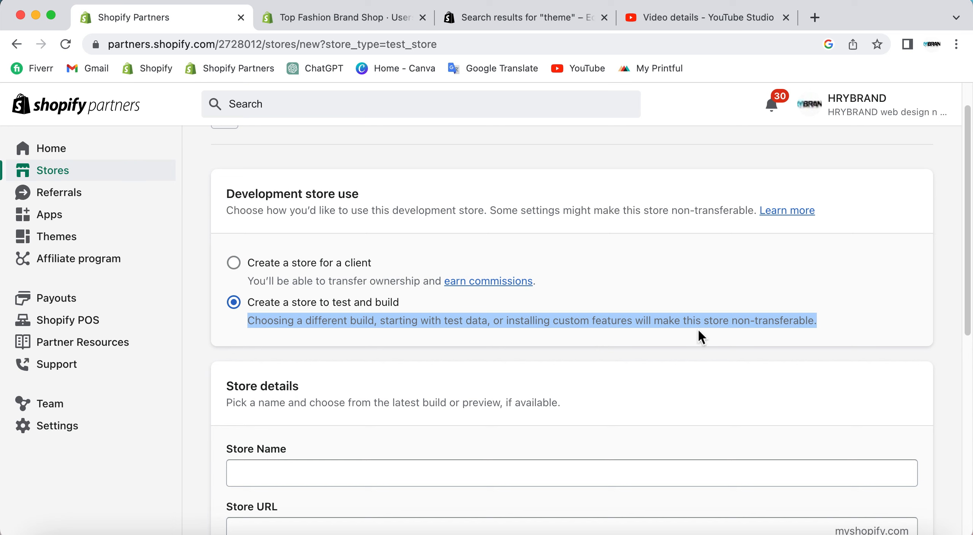
left_click(831, 324)
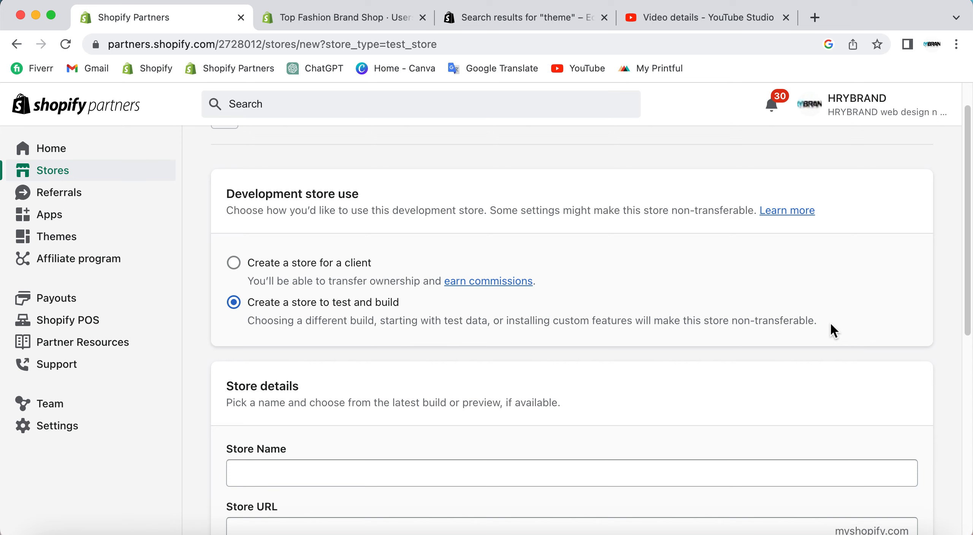
left_click(236, 263)
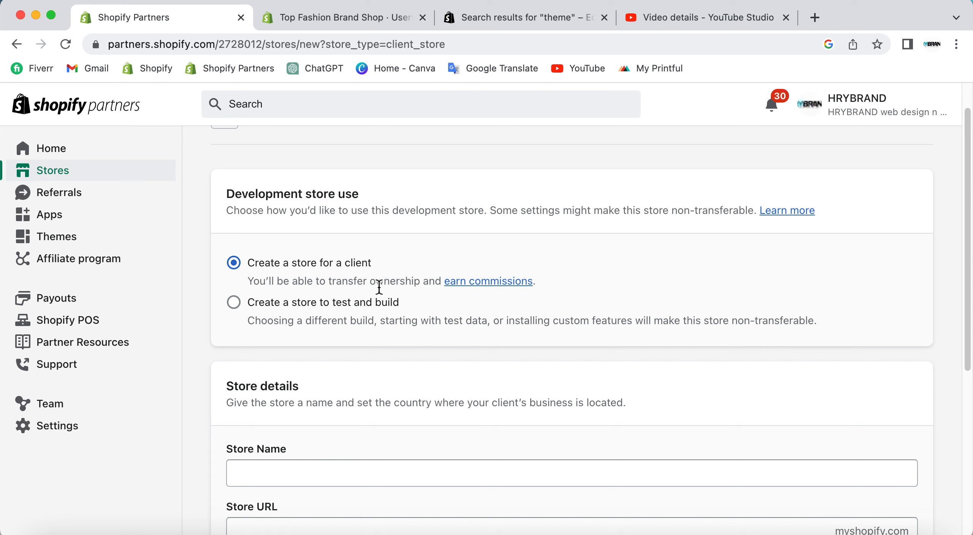
left_click(308, 318)
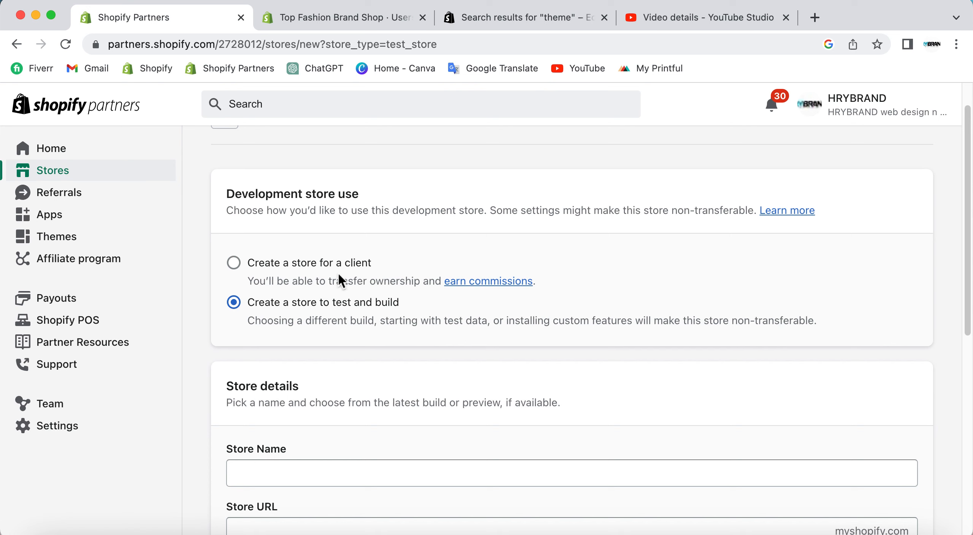
left_click(313, 269)
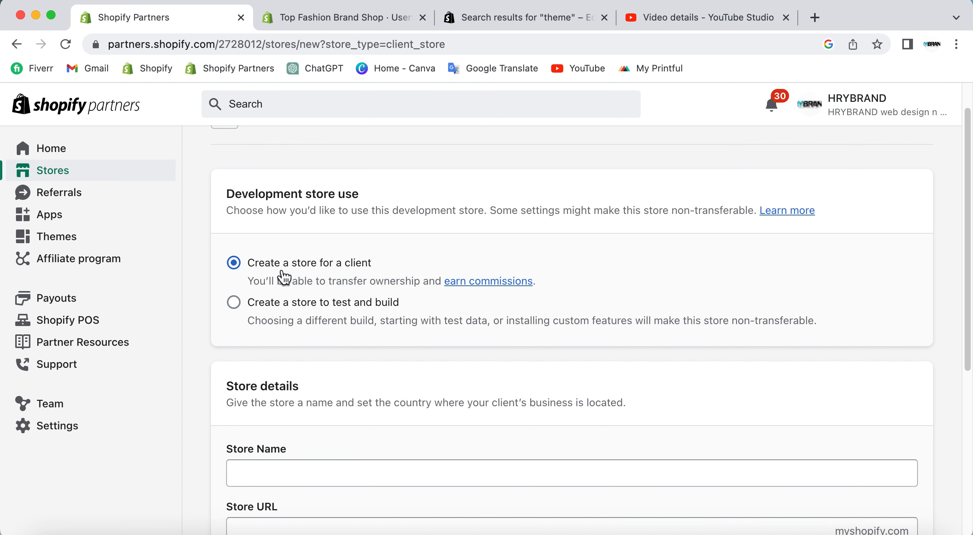
Examine the store details fields: store name, store URL, business location and the brick and mortar question.
scroll(392, 270, "down", 3)
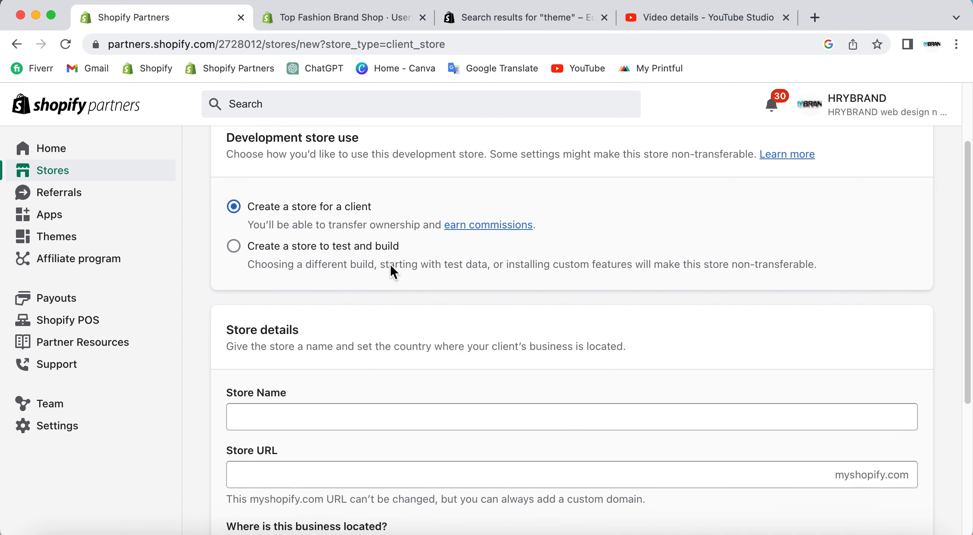
scroll(390, 316, "down", 3)
left_click(286, 356)
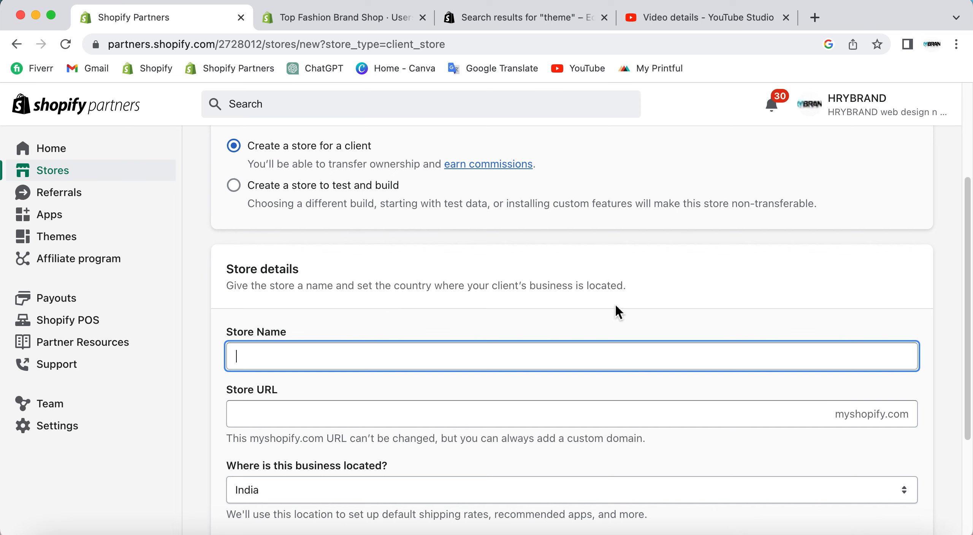
scroll(608, 301, "down", 2)
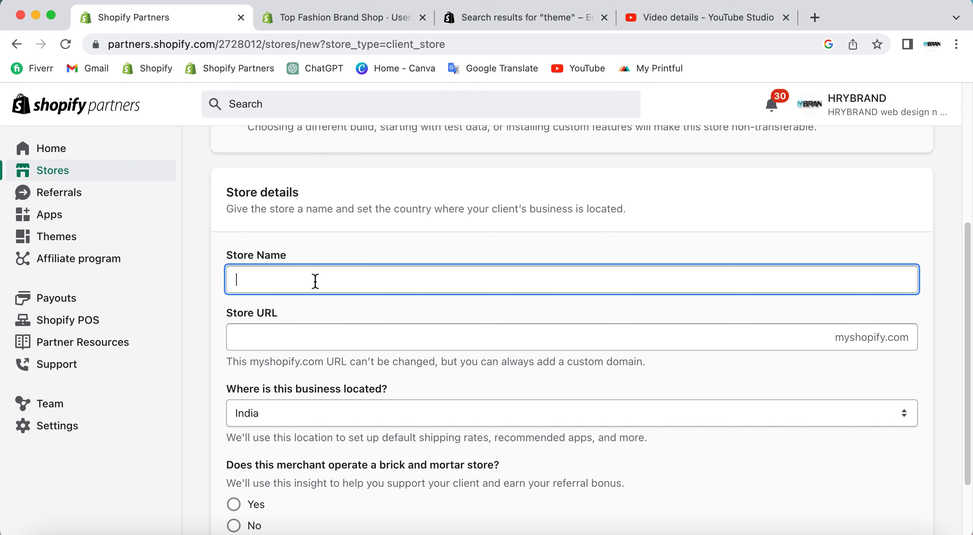
left_click(279, 341)
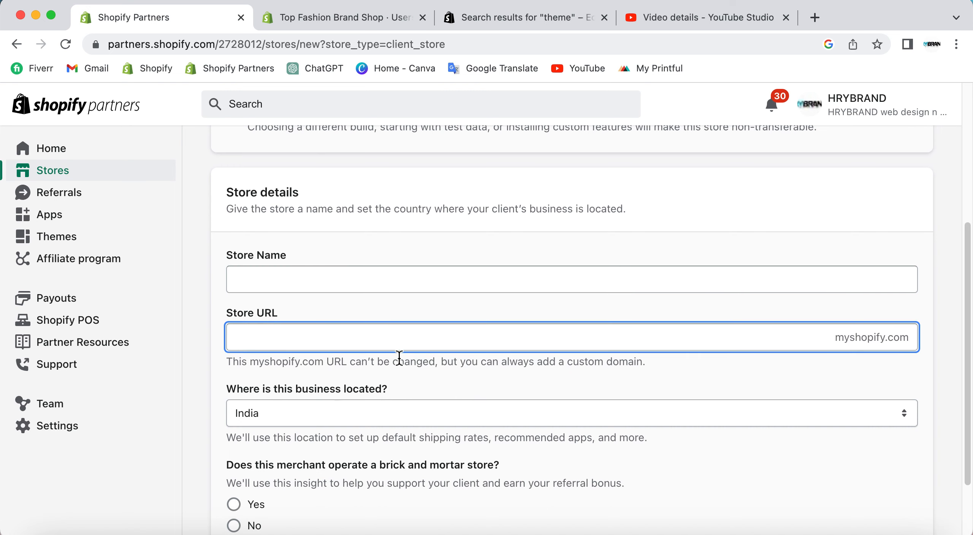
scroll(322, 409, "down", 2)
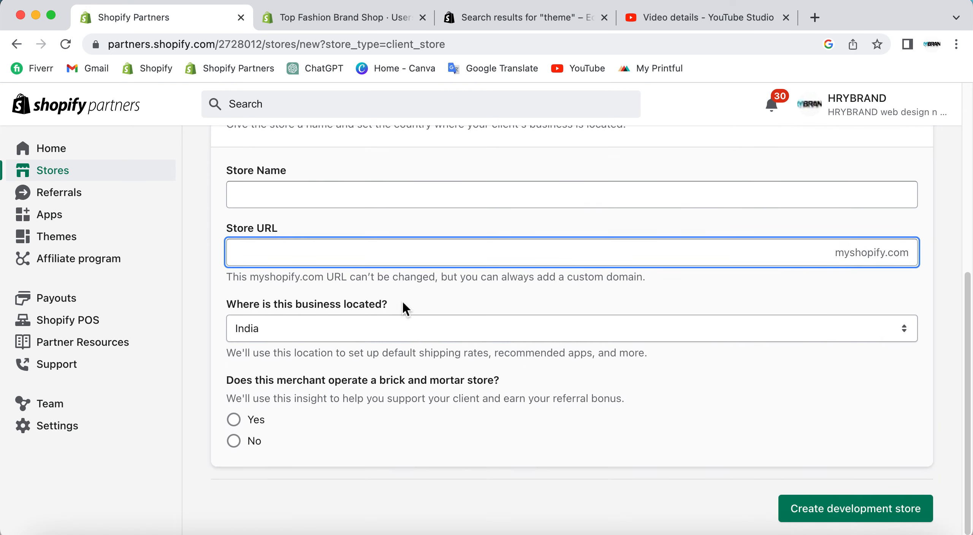
left_click(232, 385)
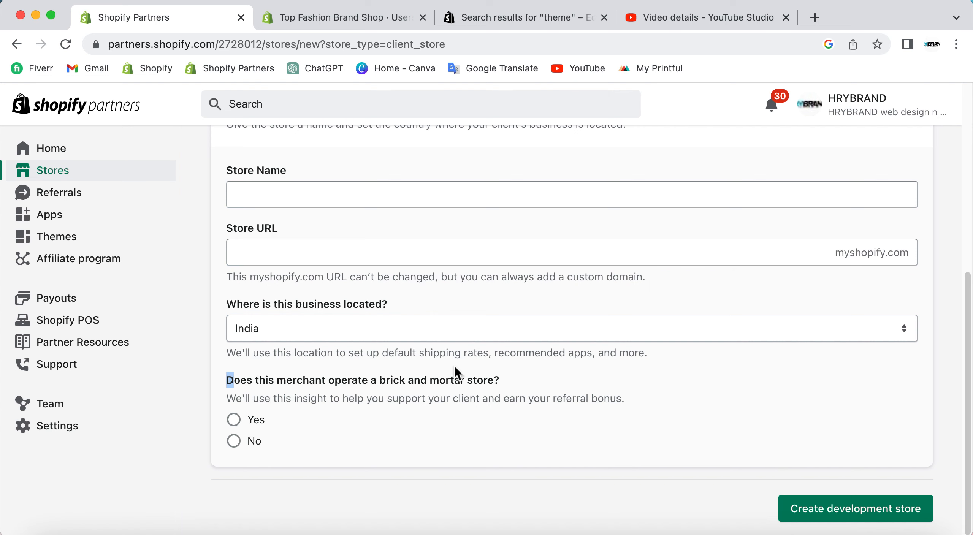
Enter "Shopper to buy" as the store name.
left_click(474, 196)
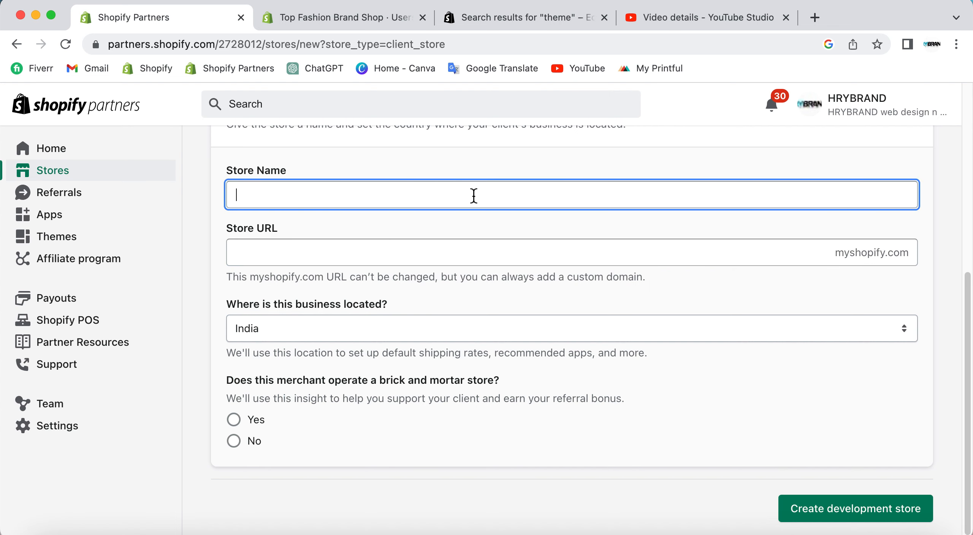
type("S")
key("BackSpace")
type("Shopper to buy")
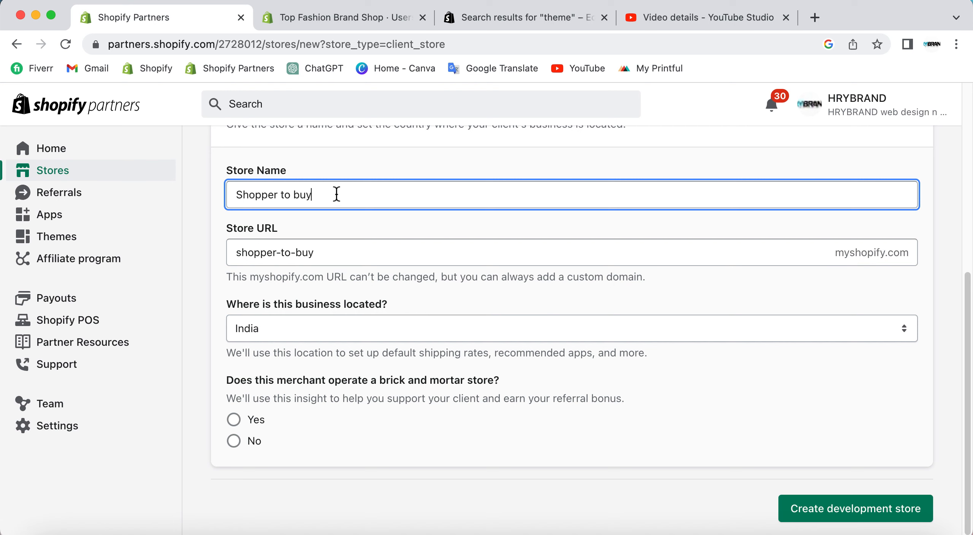
left_click(265, 229)
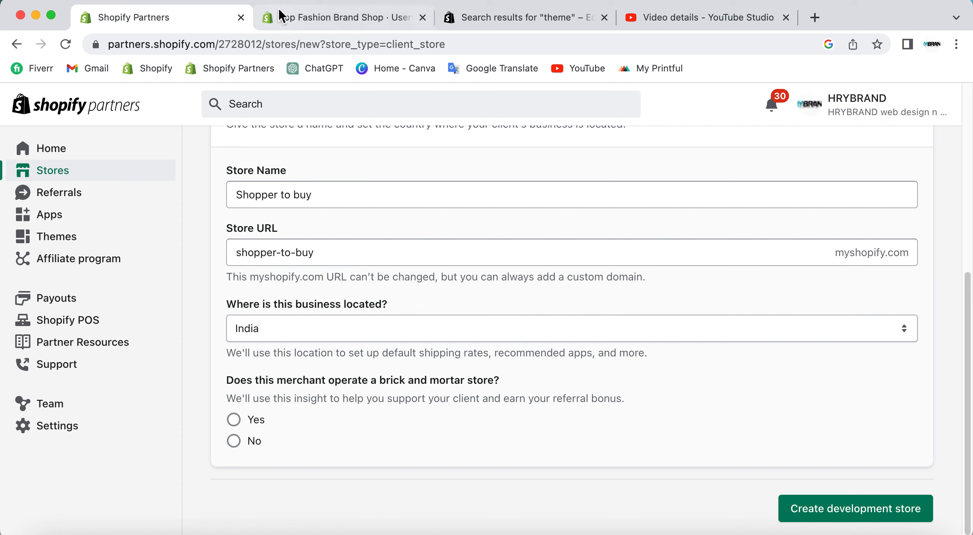
View the live storefront of the existing Top Fashion Brand Shop and its web address, and return to the development store form.
left_click(312, 17)
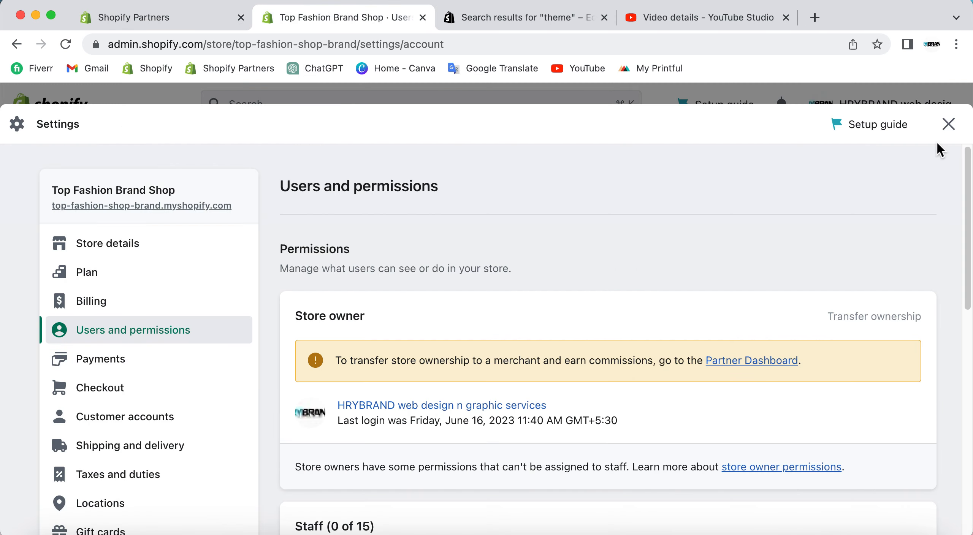
left_click(948, 124)
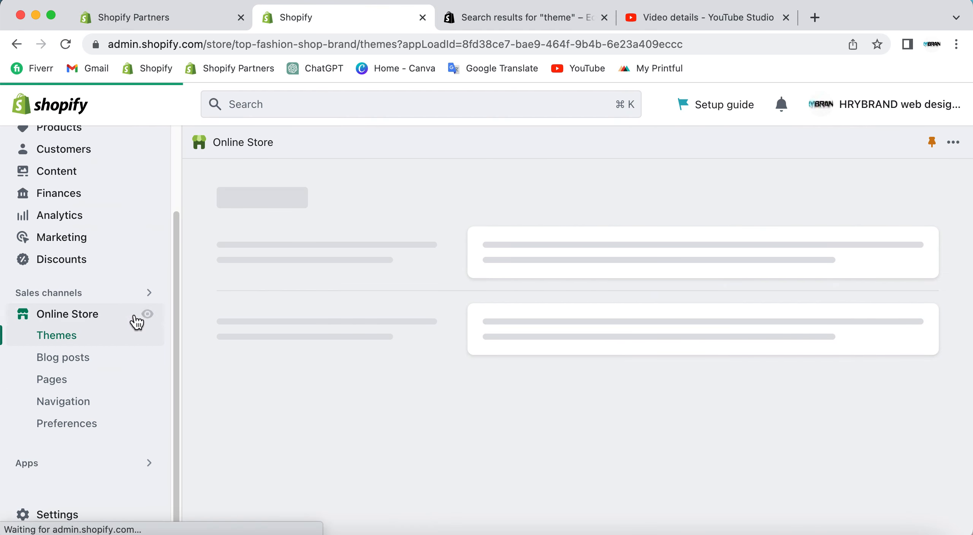
left_click(146, 314)
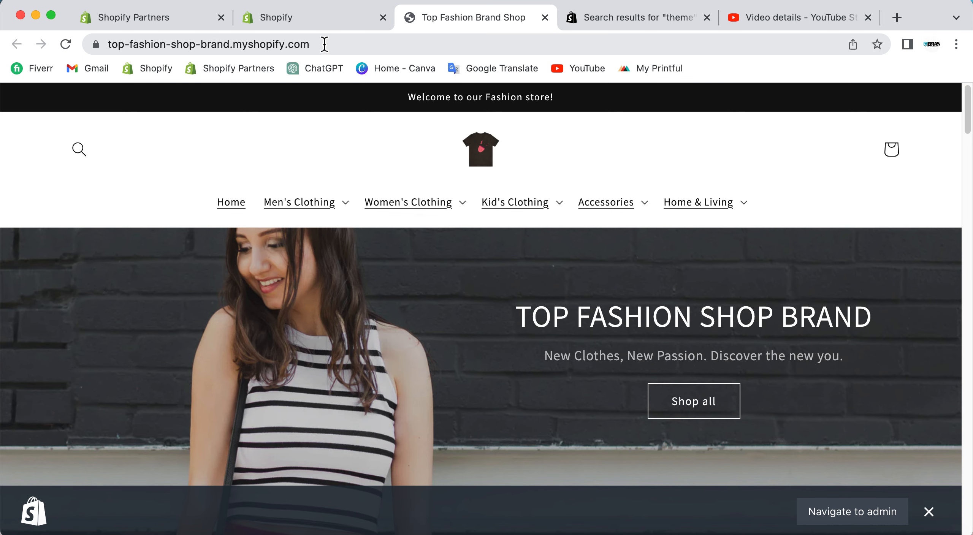
left_click(308, 19)
left_click(195, 28)
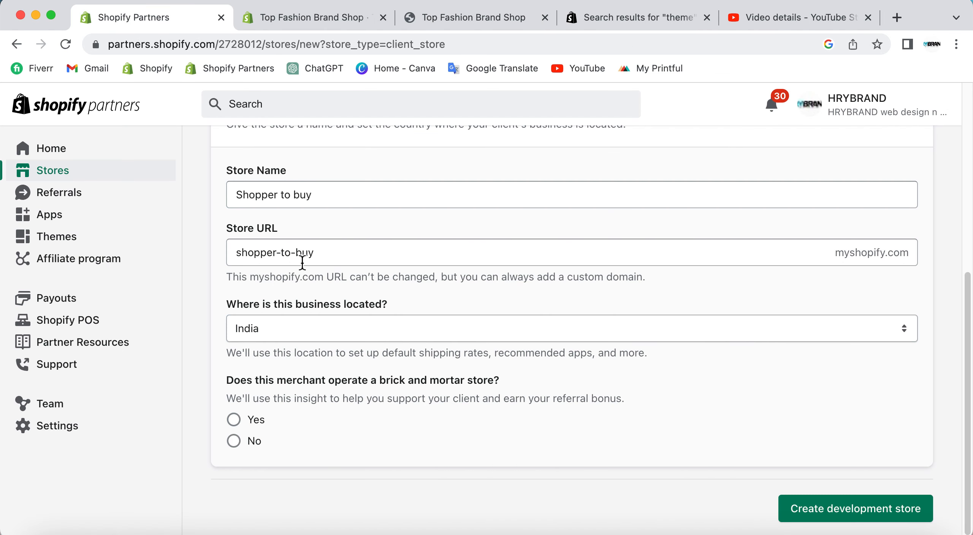
Extend the store name to "Shopper to buy Store".
left_click_drag(329, 207, 196, 192)
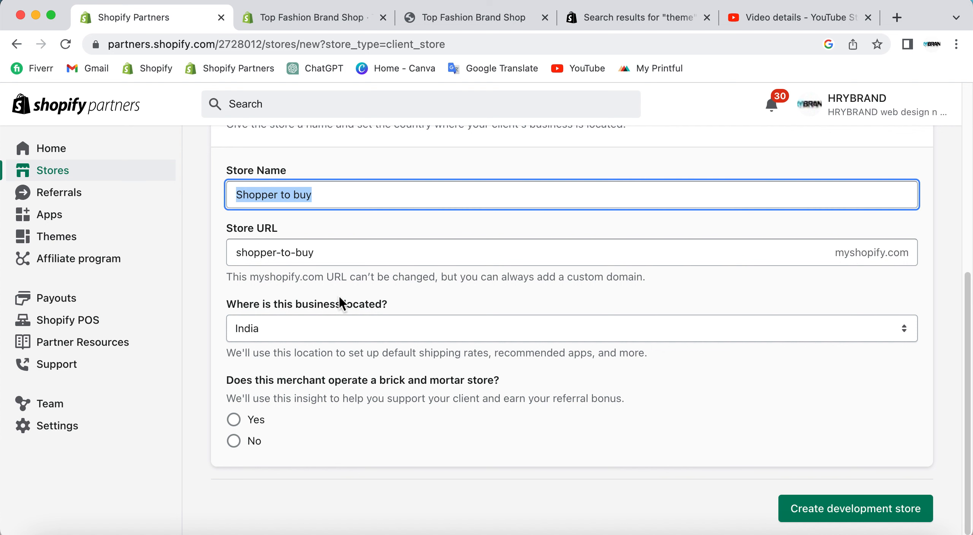
left_click(329, 253)
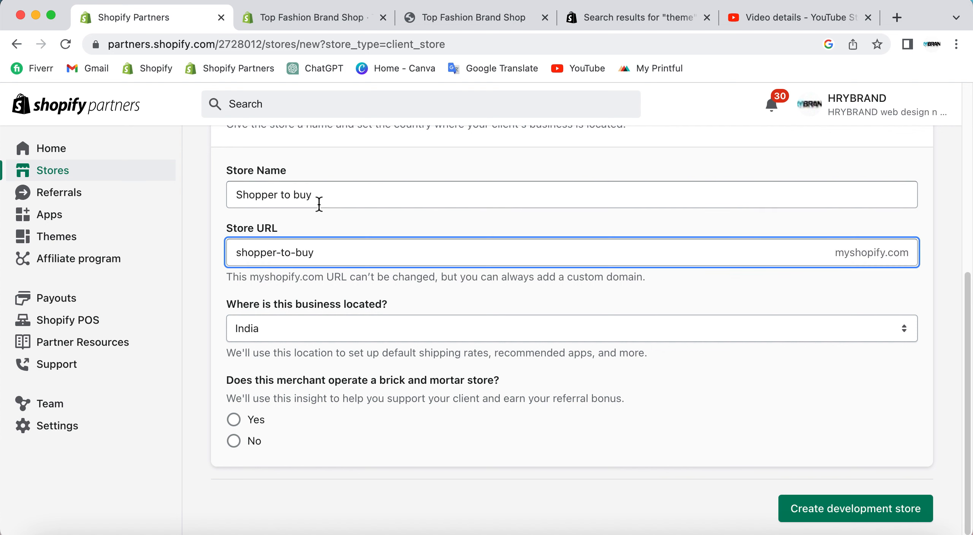
left_click(319, 199)
left_click(330, 256)
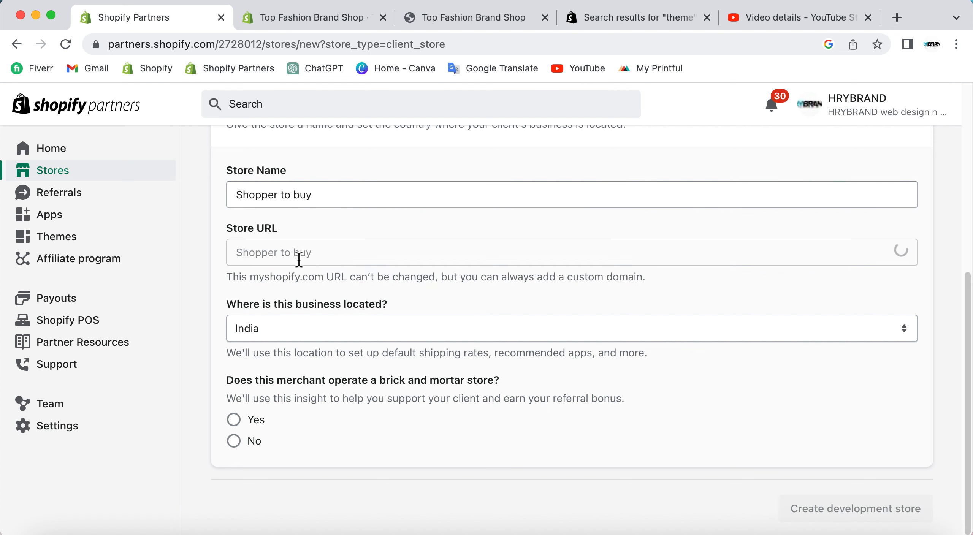
left_click(329, 201)
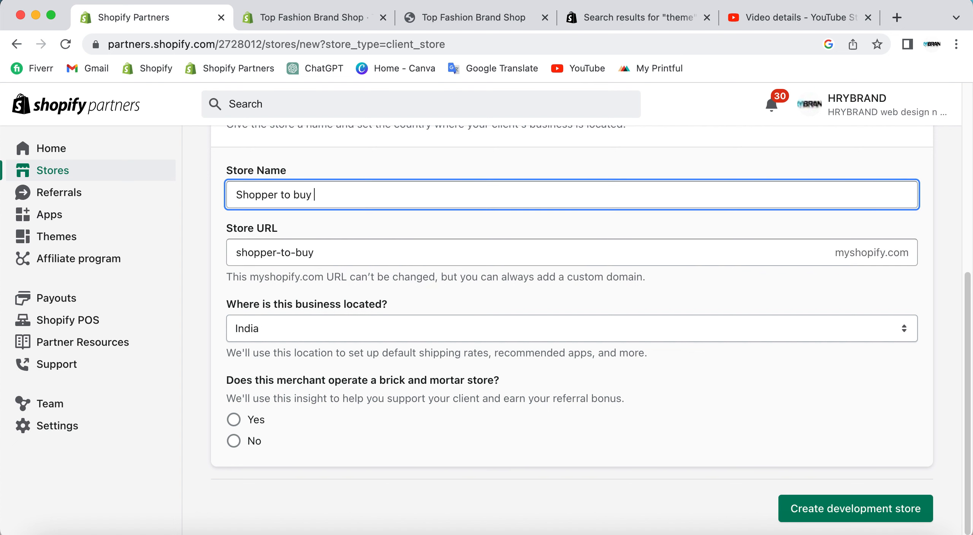
type("Store")
left_click_drag(311, 196, 356, 195)
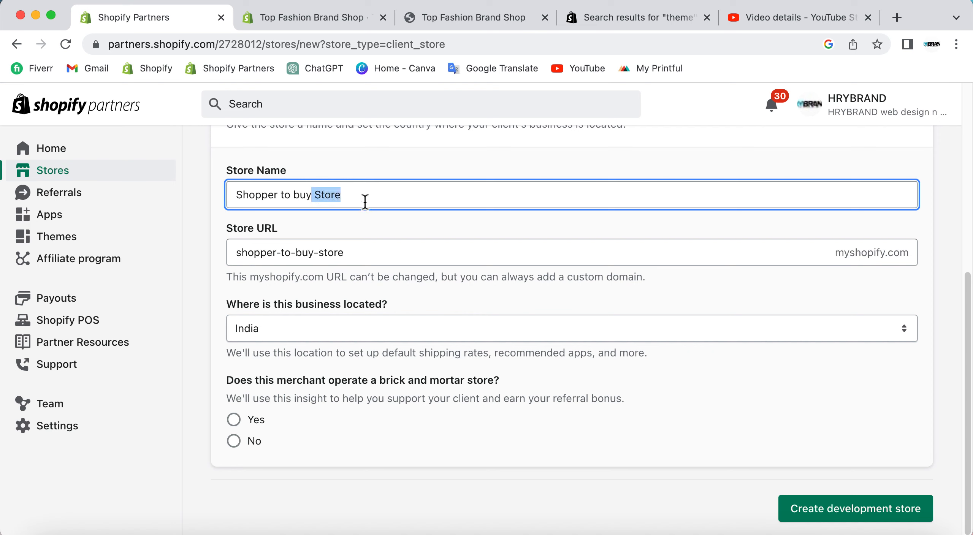
left_click(365, 199)
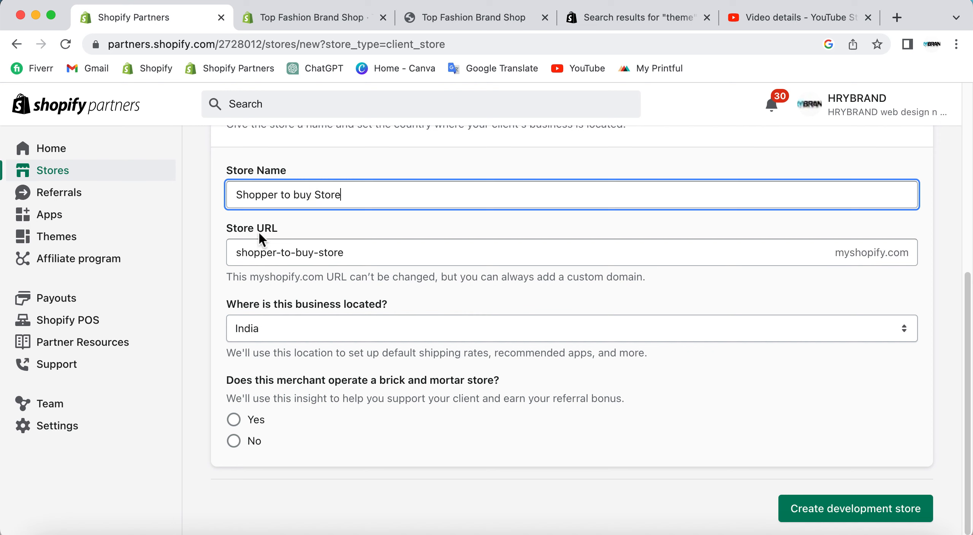
left_click(328, 229)
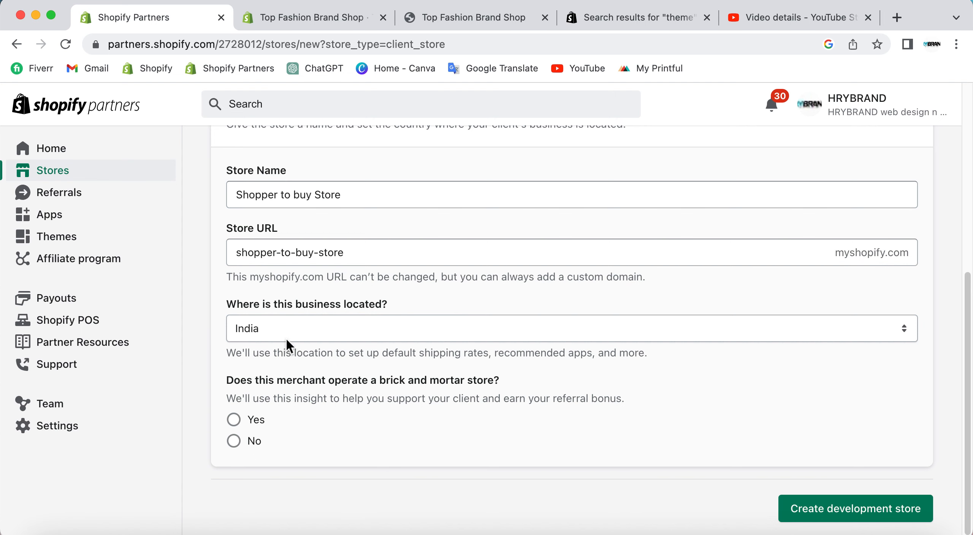
Set the business location to United States.
left_click(301, 328)
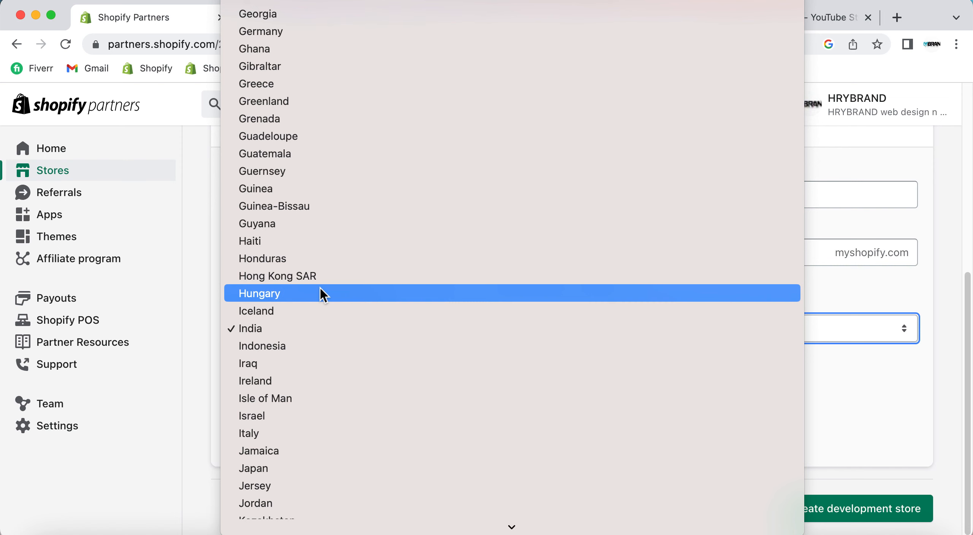
left_click(302, 330)
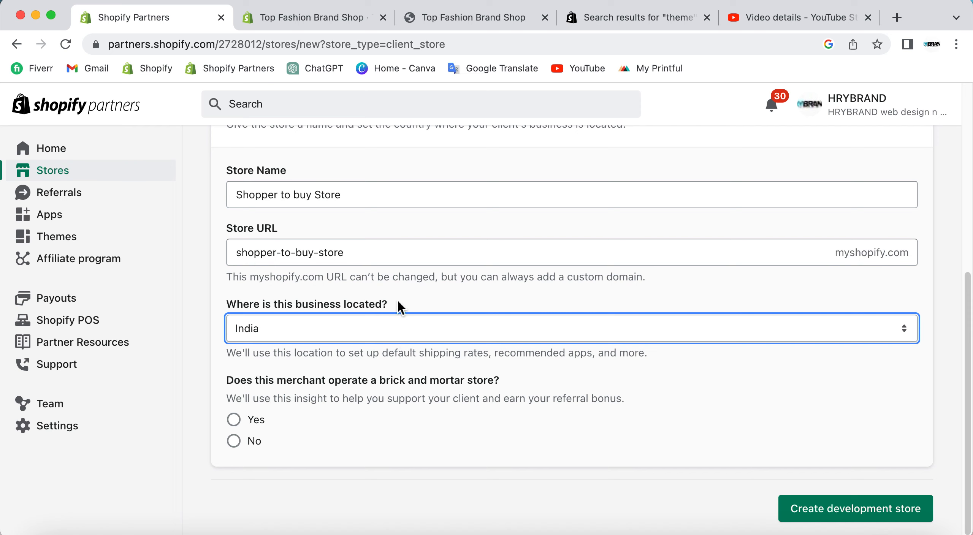
left_click(294, 328)
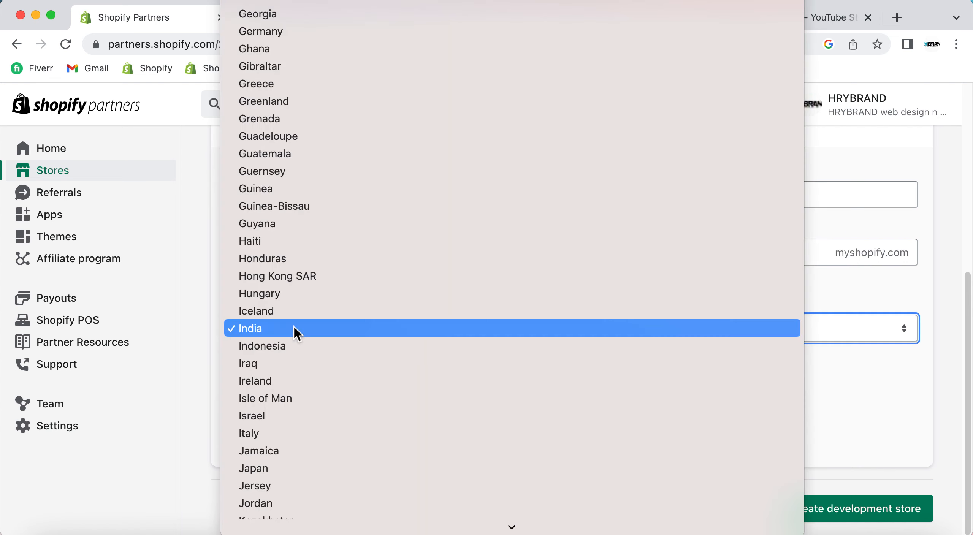
scroll(294, 237, "down", 10)
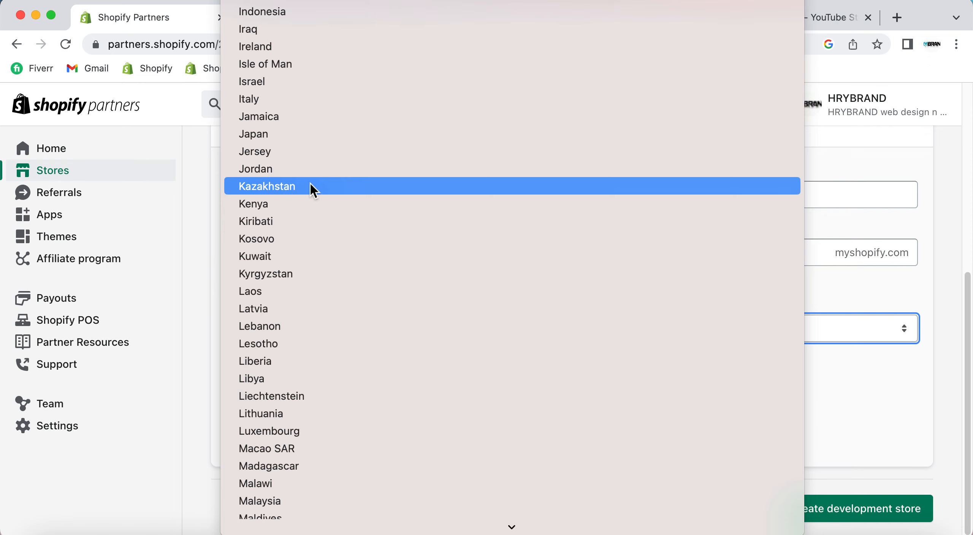
scroll(309, 183, "down", 20)
scroll(316, 337, "down", 3)
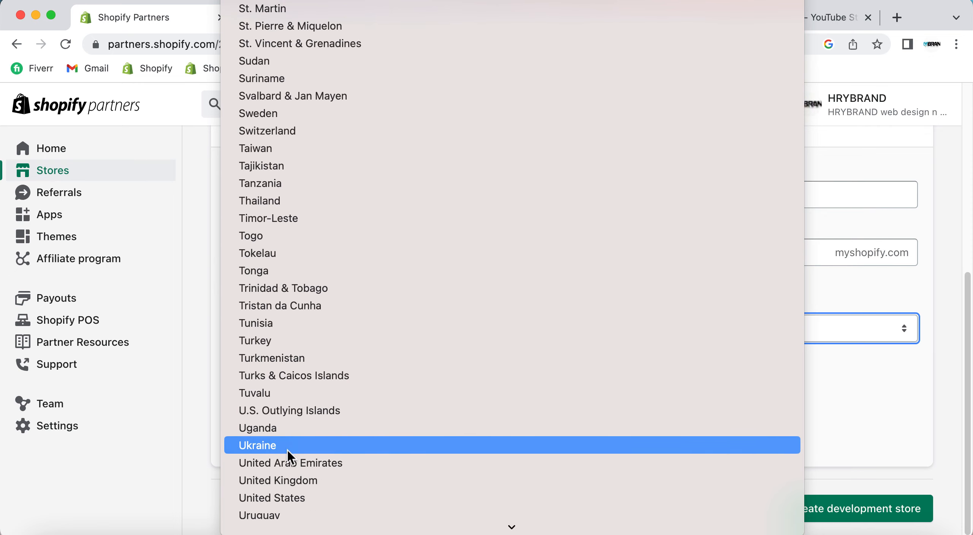
scroll(285, 418, "down", 2)
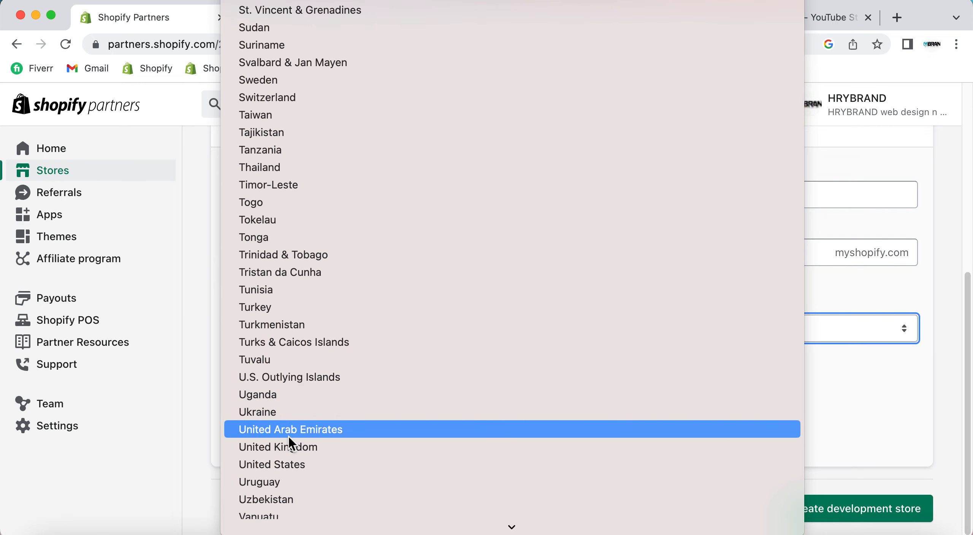
left_click(281, 467)
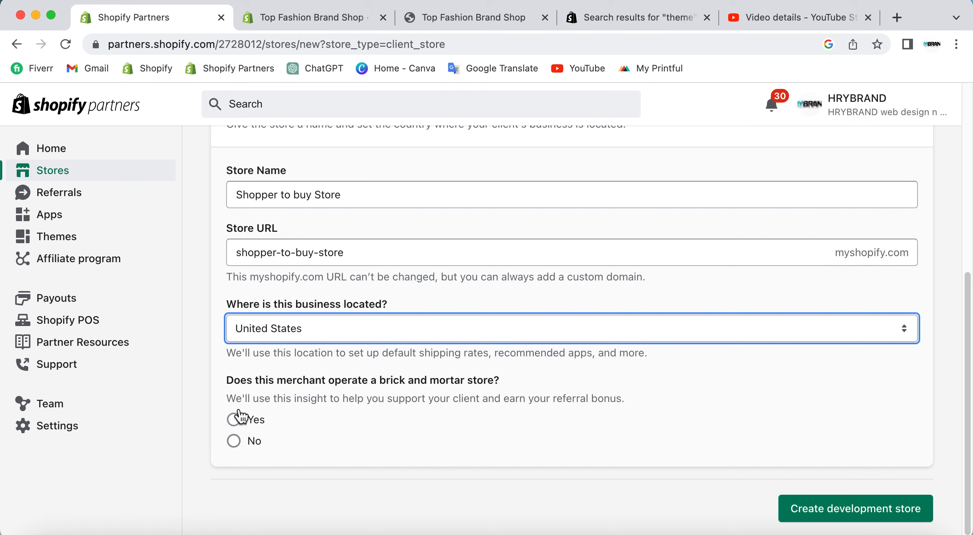
Answer Yes to whether the merchant operates a brick and mortar store.
left_click_drag(227, 380, 465, 376)
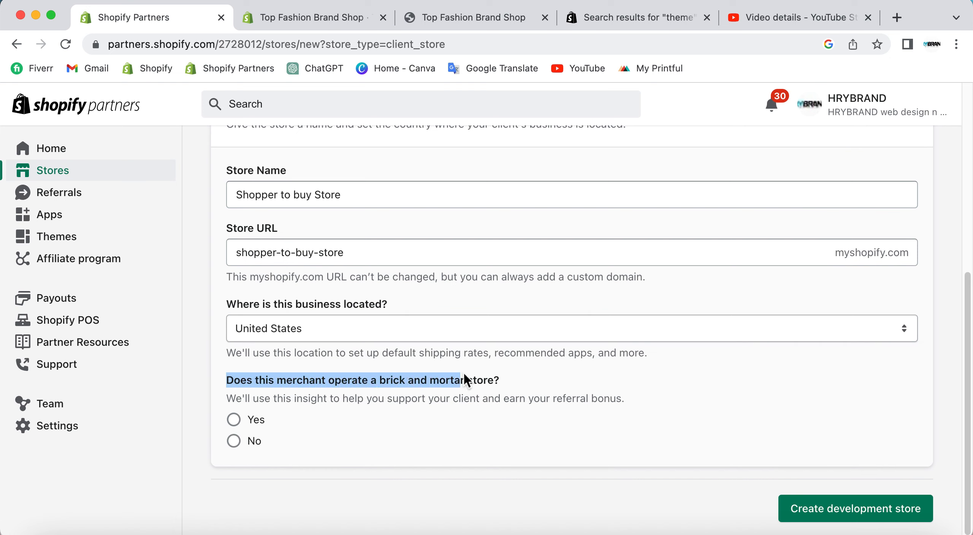
left_click(508, 373)
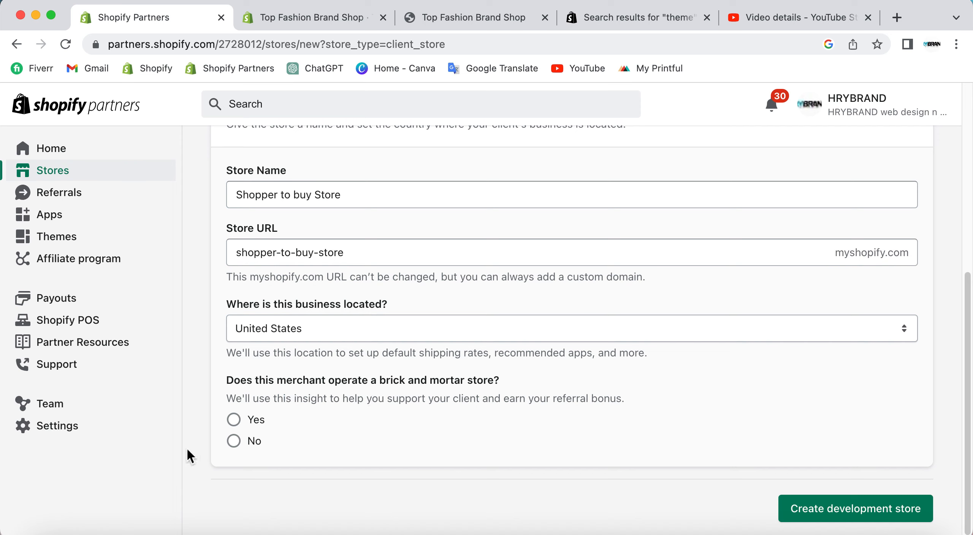
left_click(233, 419)
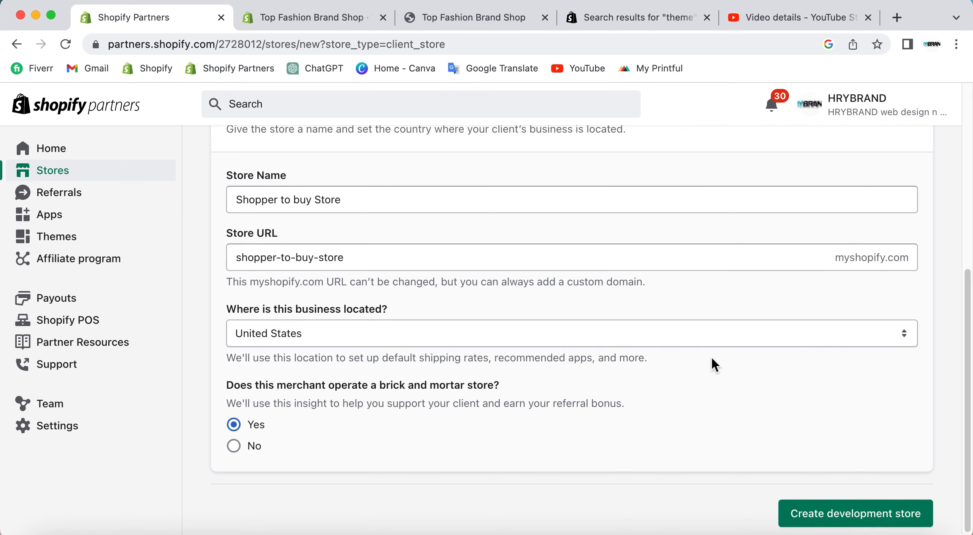
Review the entered store details and create the development store.
scroll(452, 230, "up", 8)
scroll(448, 227, "down", 8)
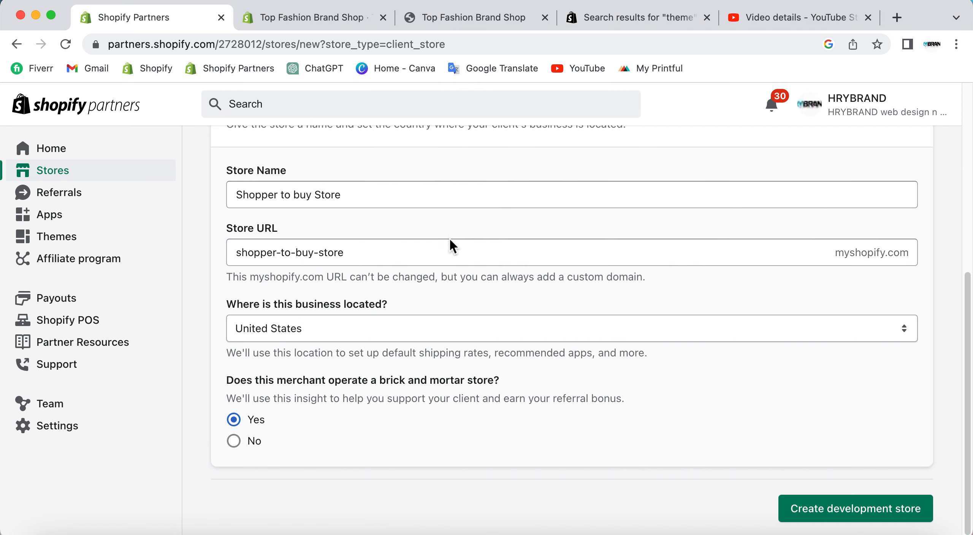
left_click(854, 518)
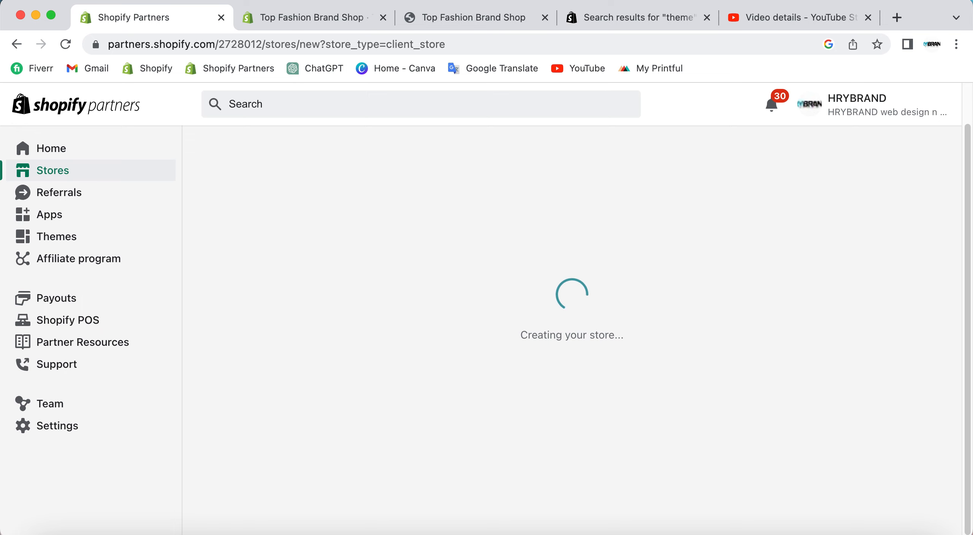
View the Top Fashion Brand Shop admin while the new store is being created, and return to the new store.
left_click(257, 16)
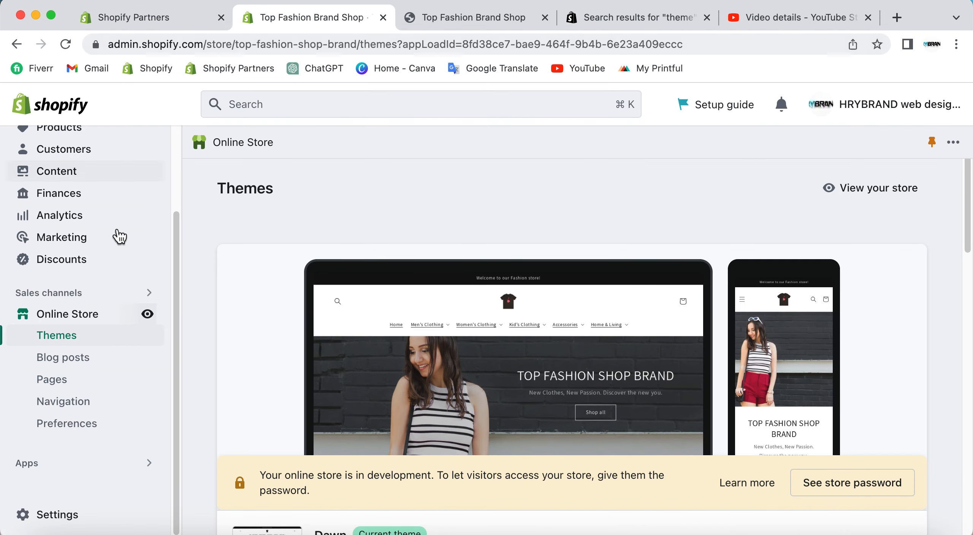
scroll(169, 200, "up", 3)
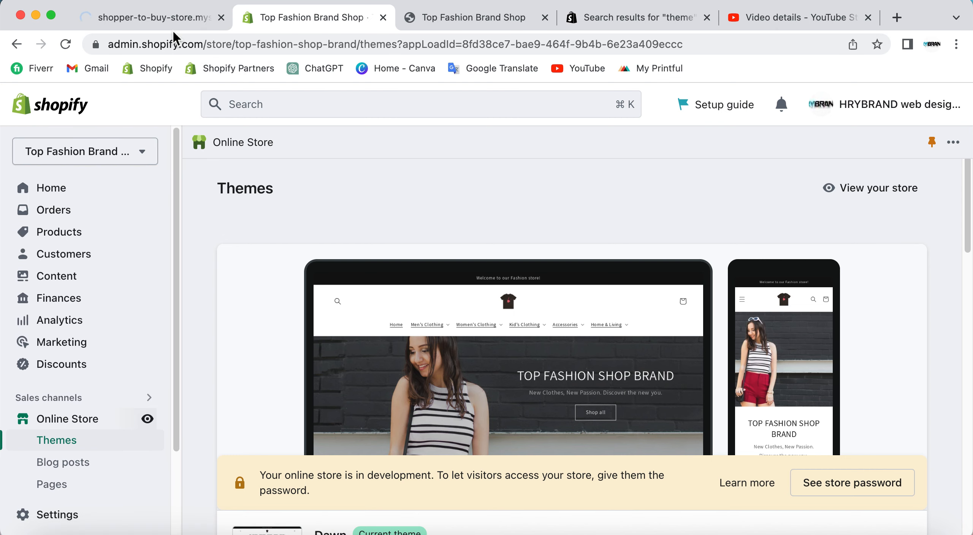
left_click(171, 19)
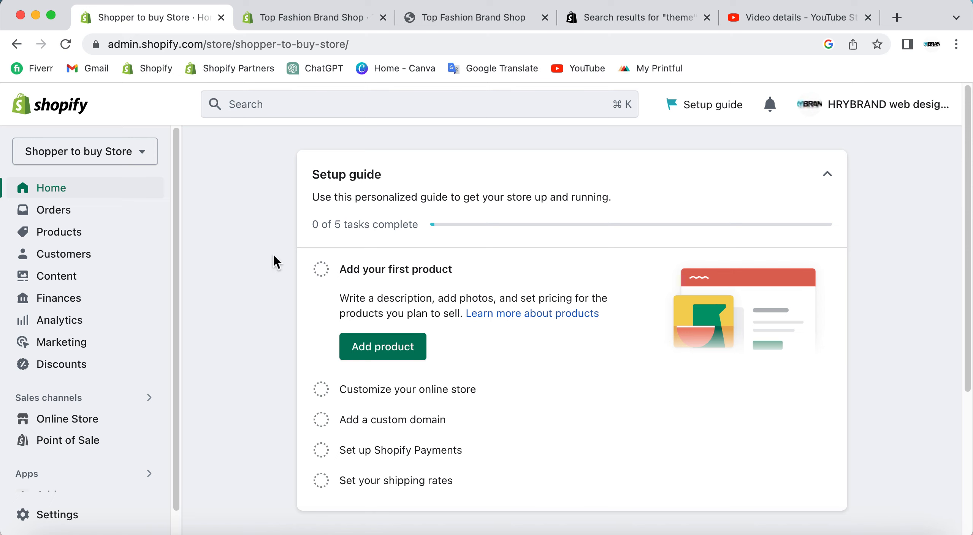
Go back to the Partners store list and show the available actions for Shopper to buy Store.
left_click(19, 45)
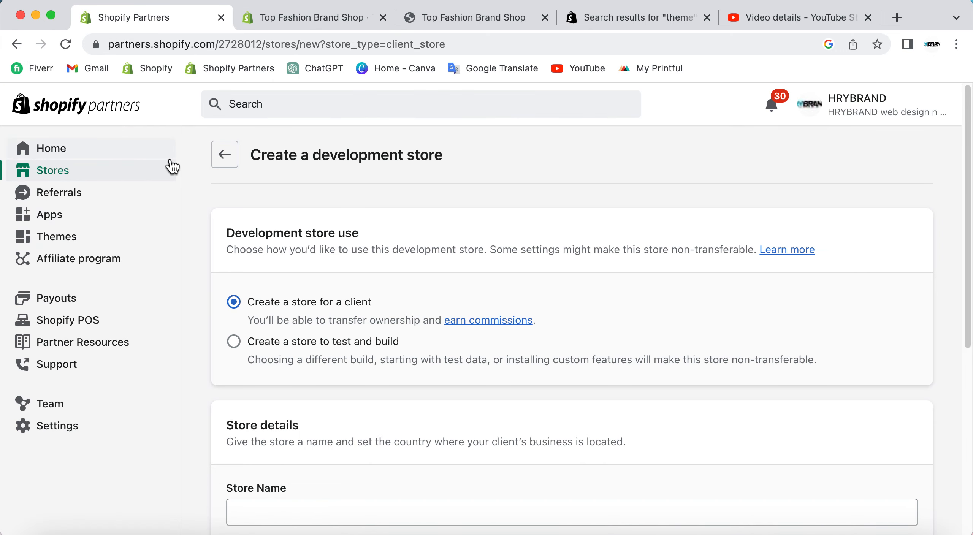
left_click(225, 155)
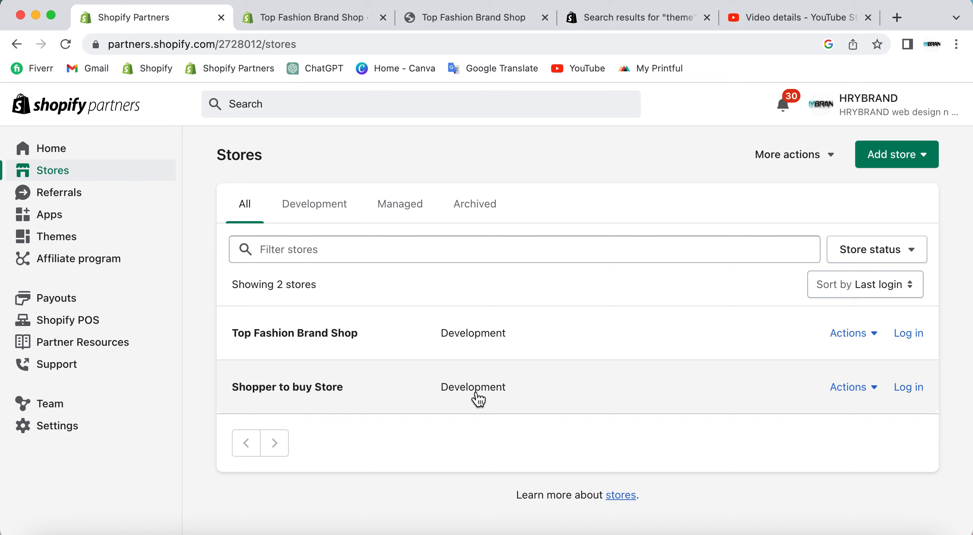
left_click(874, 387)
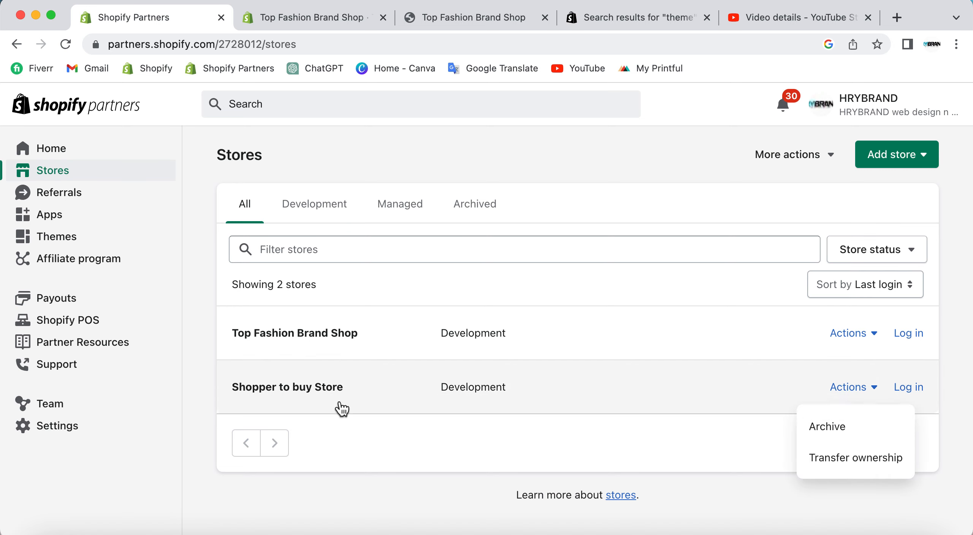
View the Top Fashion Brand Shop admin alongside the Shopper to buy Store actions in the Partners store list.
left_click(290, 12)
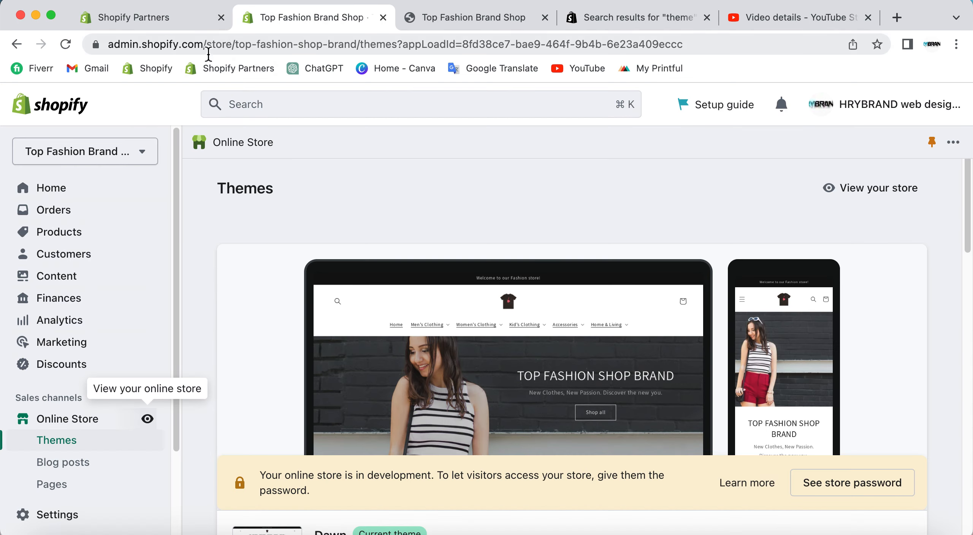
left_click(190, 12)
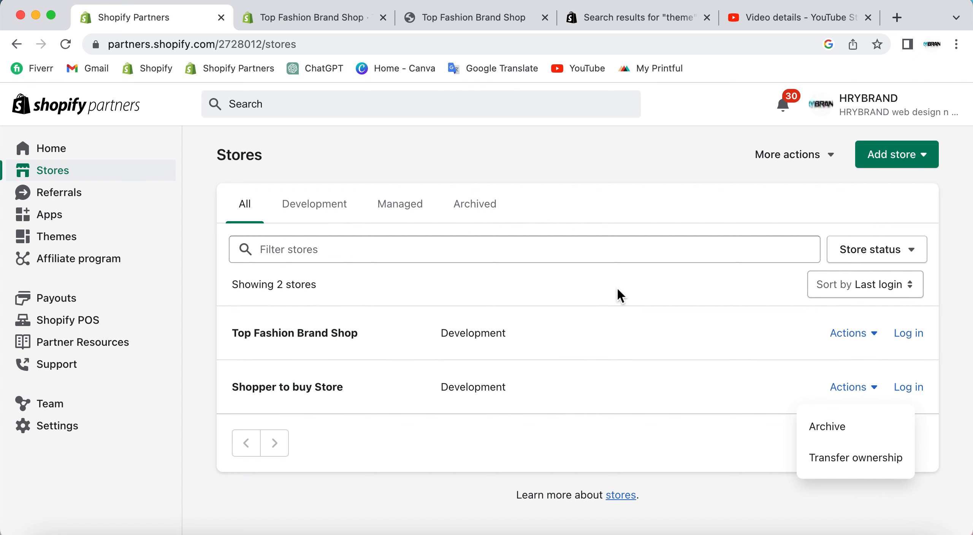
left_click(290, 18)
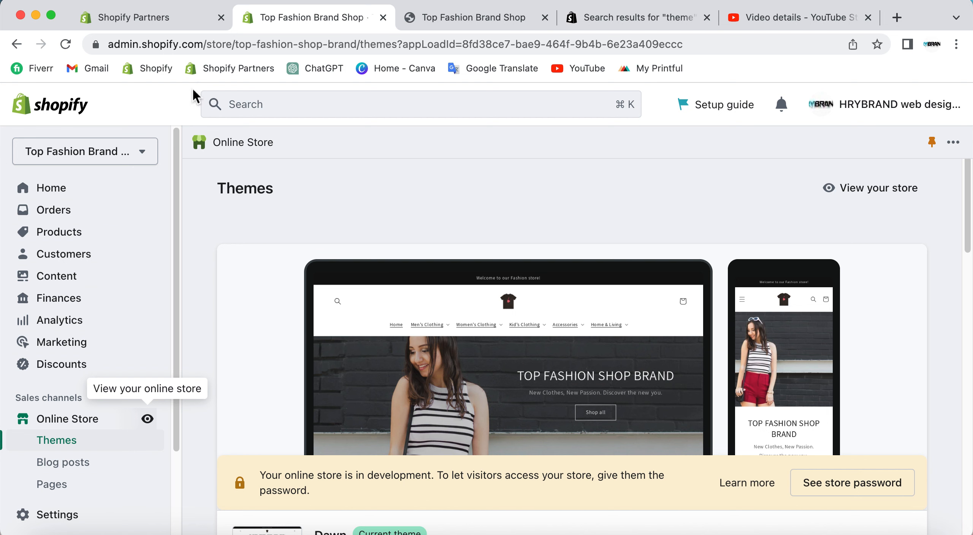
left_click(175, 16)
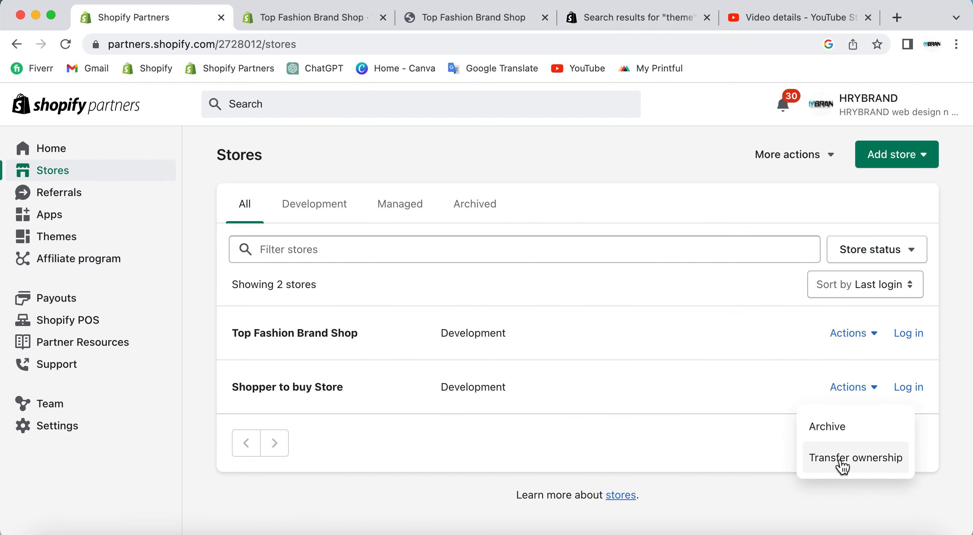
left_click(333, 19)
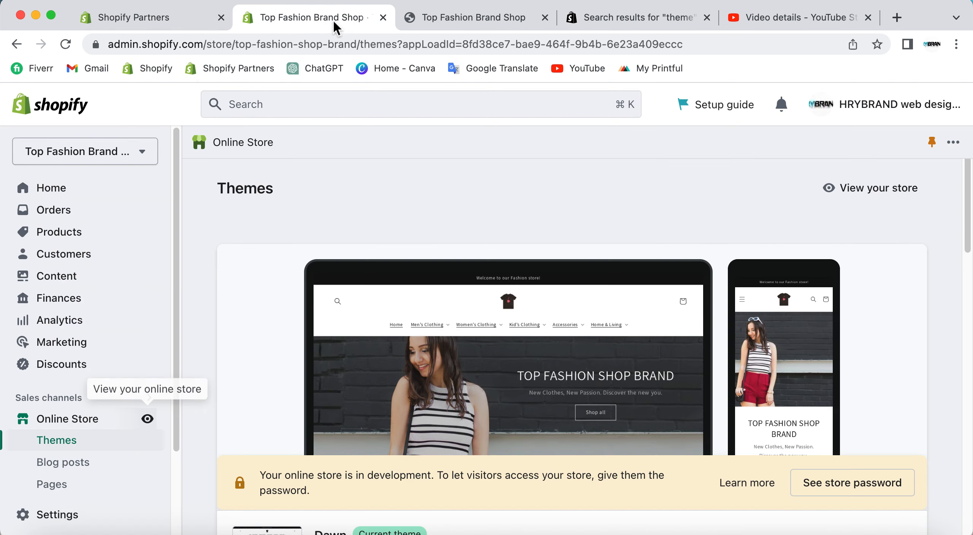
left_click(161, 18)
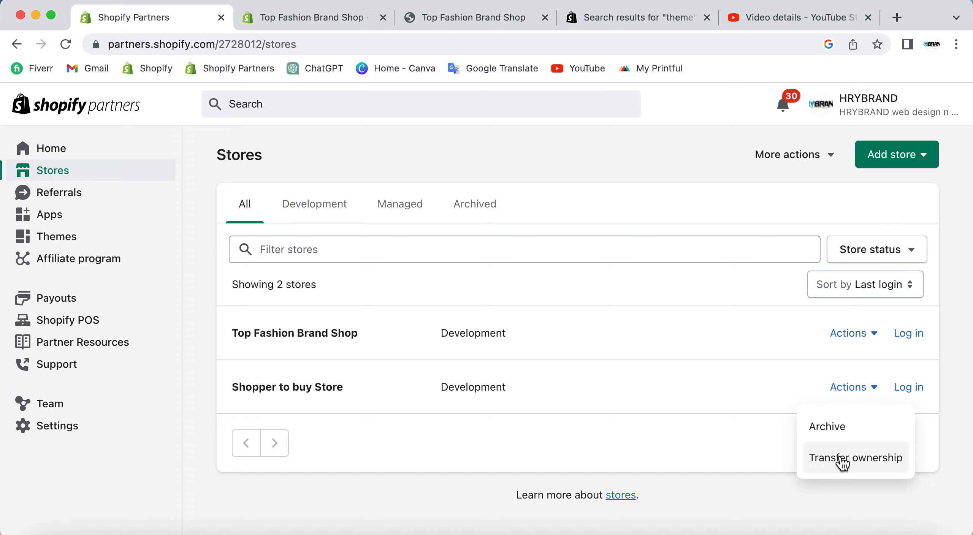
Check the store switcher in the Top Fashion Brand Shop admin, reload that page, and return to the Partners store list.
left_click(313, 18)
left_click(144, 154)
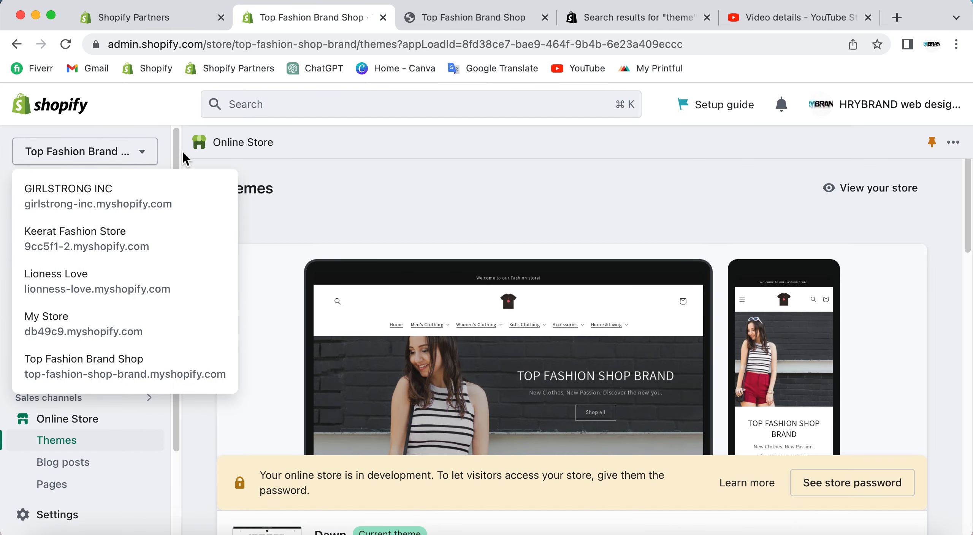
right_click(197, 108)
left_click(234, 149)
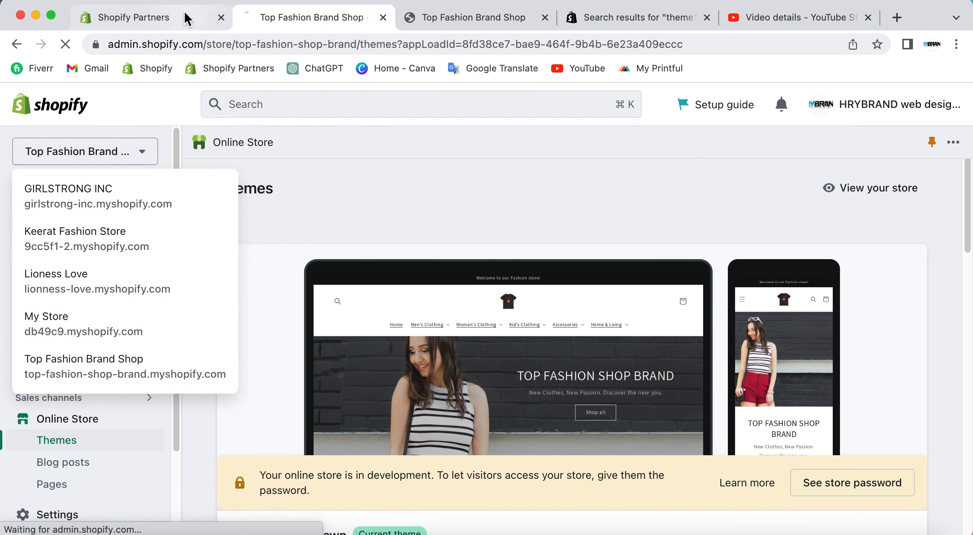
left_click(185, 17)
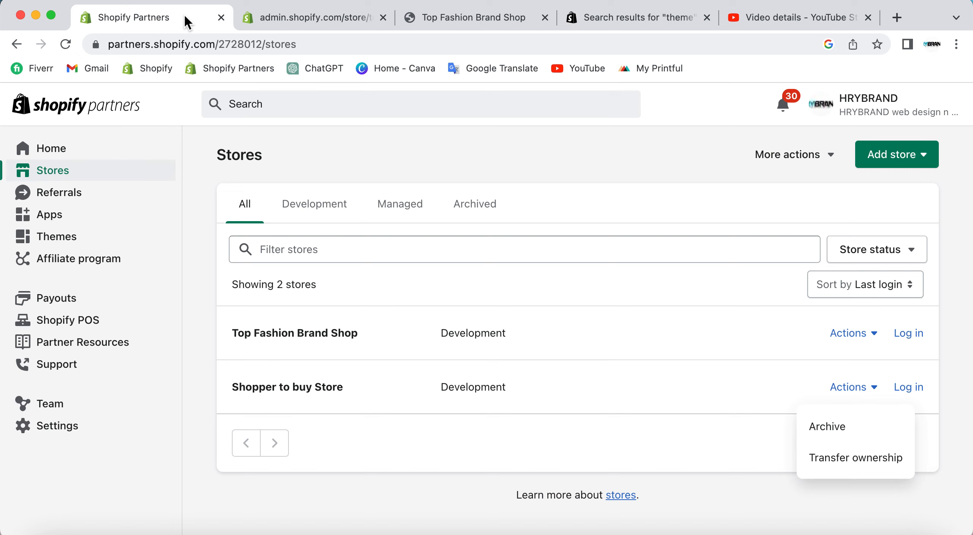
Log in to Shopper to buy Store from the Partners list, close its admin, and view the store's Archive and Transfer ownership actions.
left_click(909, 388)
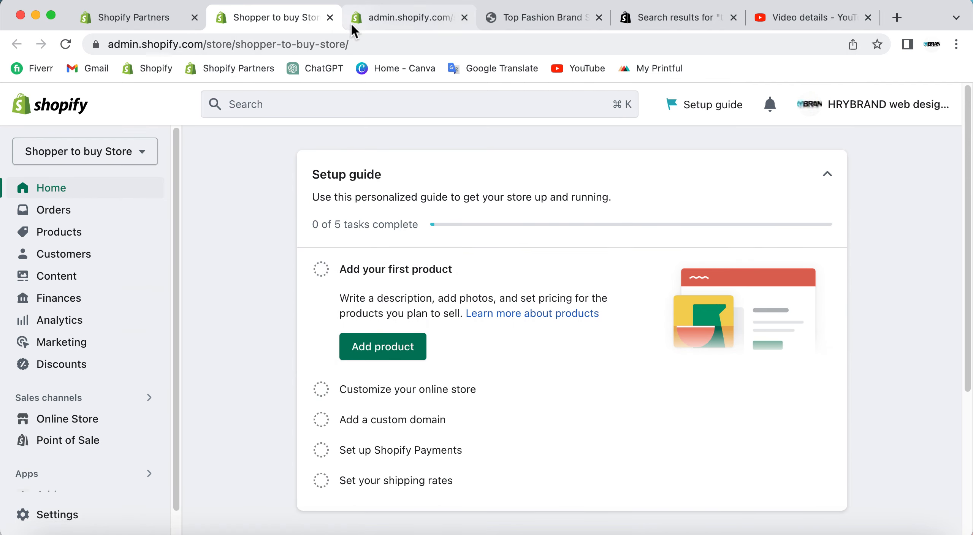
left_click(330, 17)
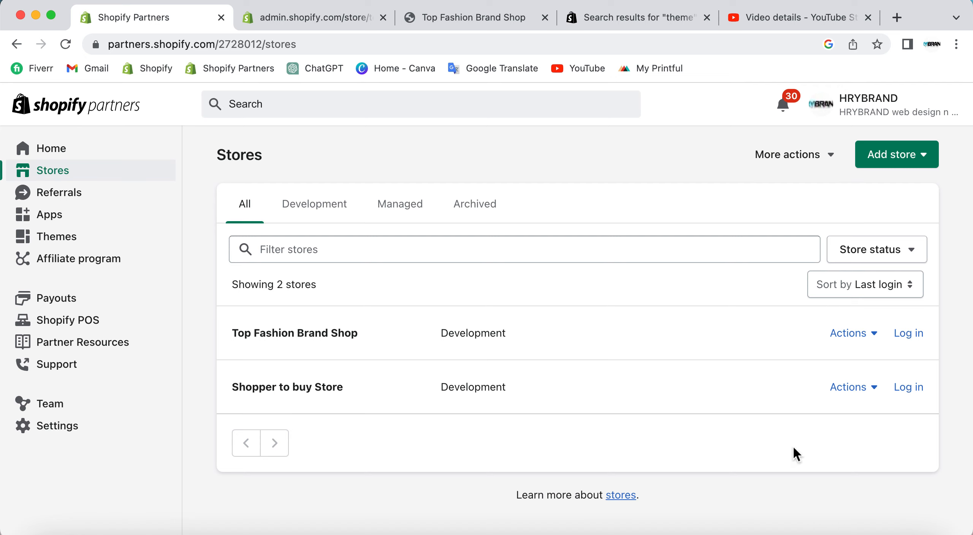
left_click(846, 393)
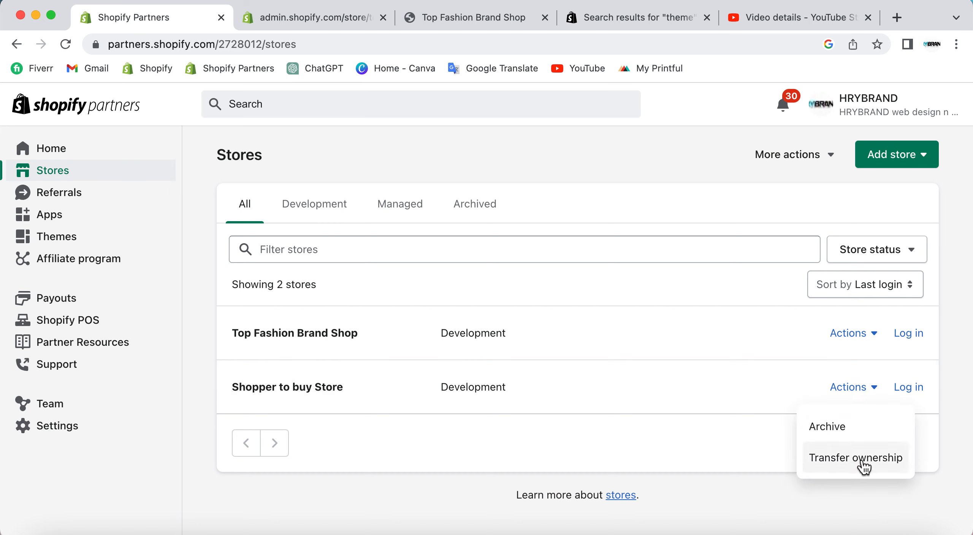
left_click(673, 463)
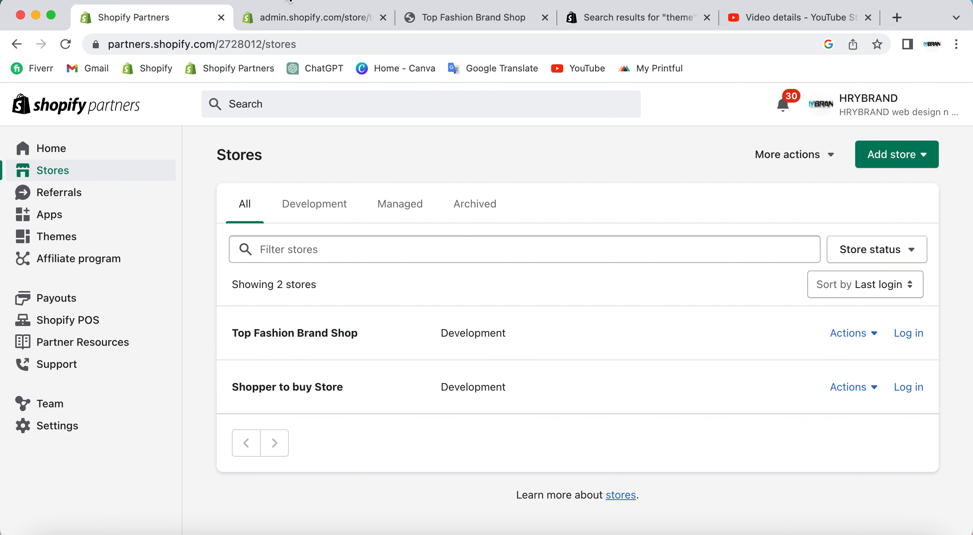
Switch the open admin from Top Fashion Brand Shop to Shopper to buy Store.
left_click(303, 21)
scroll(80, 167, "up", 3)
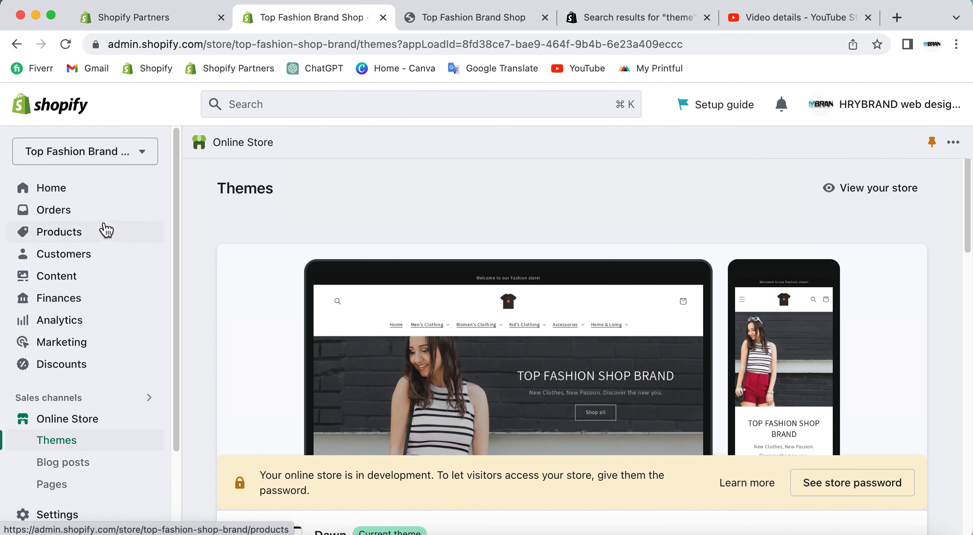
left_click(93, 153)
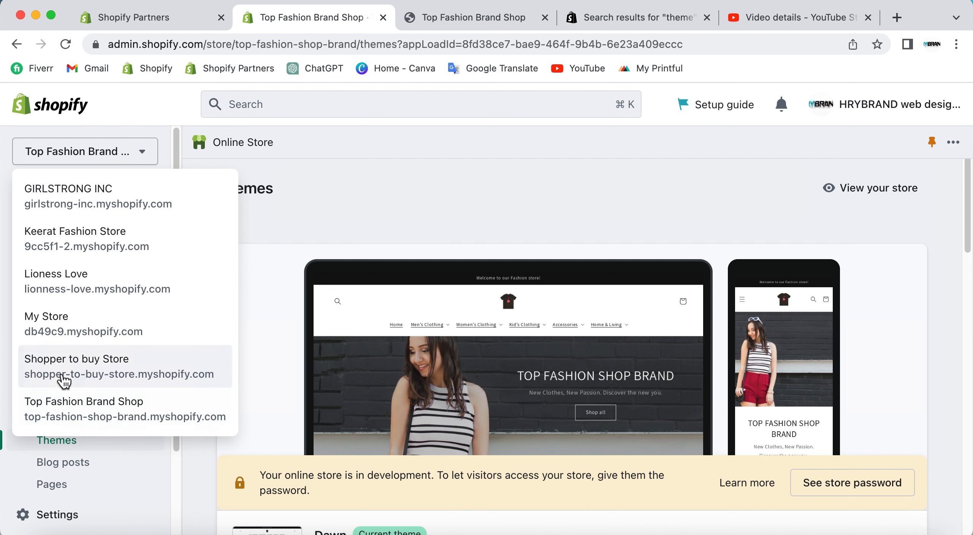
left_click(157, 373)
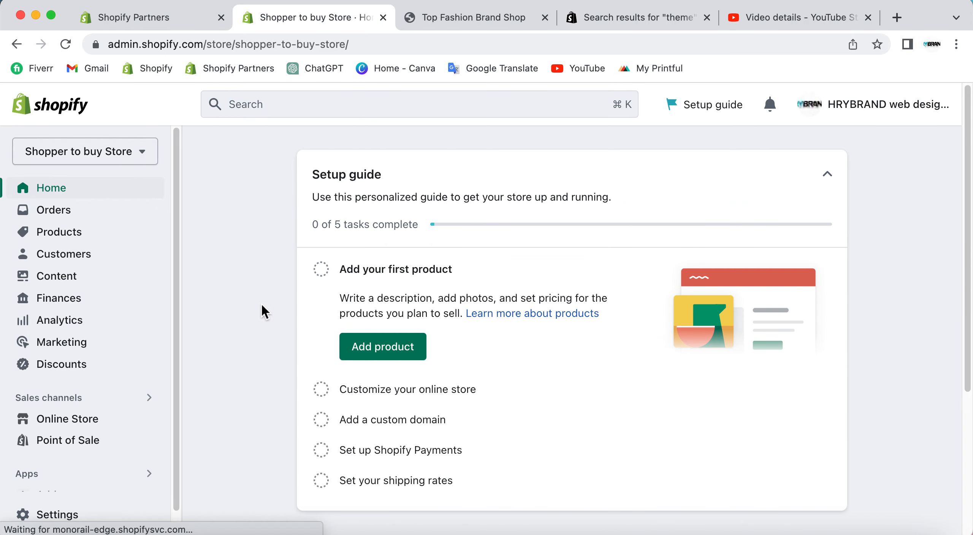
View the Partners store list alongside the Shopper to buy Store admin home, ending in the admin.
left_click(177, 30)
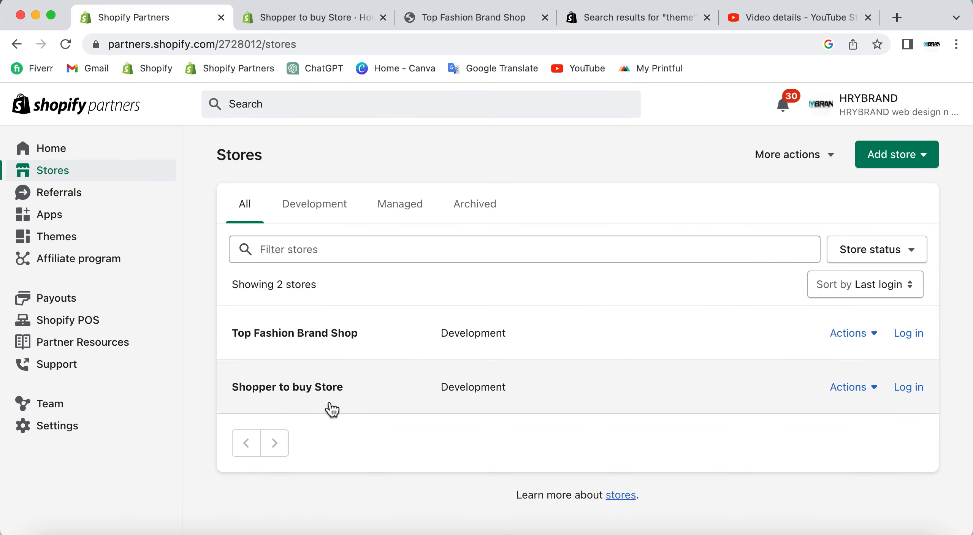
left_click(267, 15)
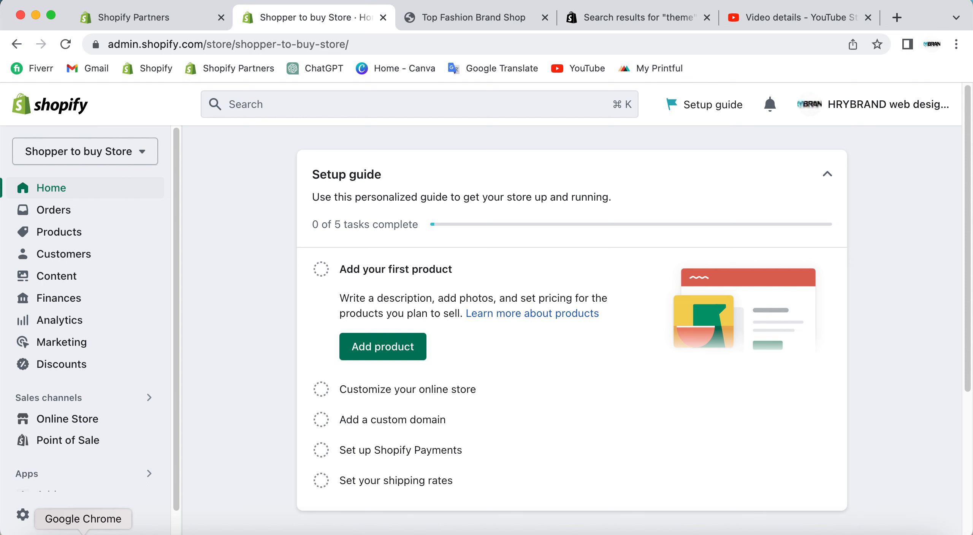
left_click(164, 21)
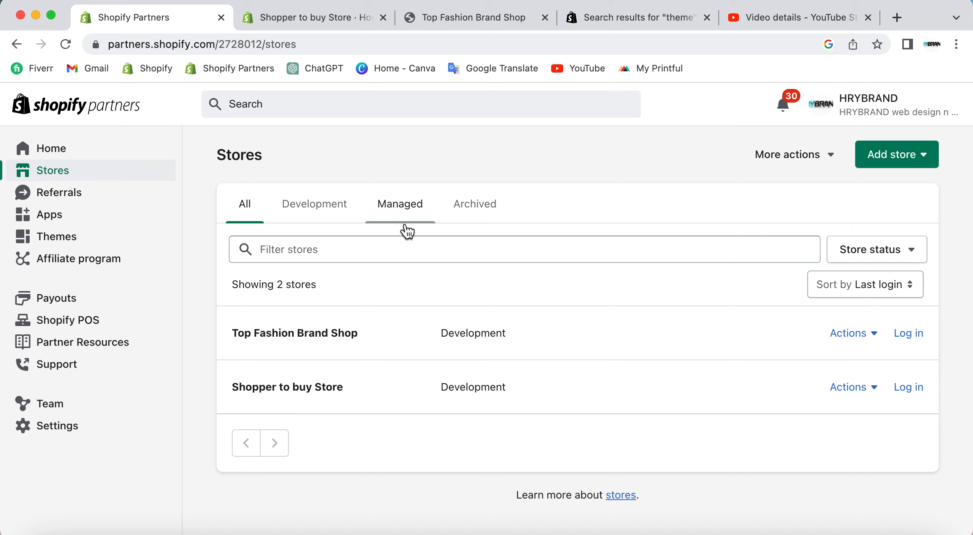
left_click(274, 17)
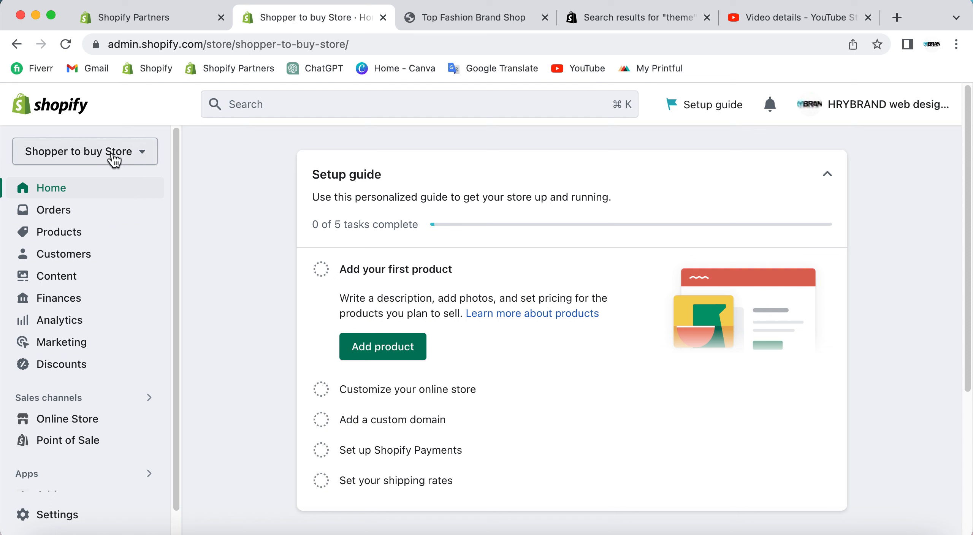
View the account menu in the Shopper to buy Store admin, revisit the Partners store list, and return to the admin.
left_click(877, 108)
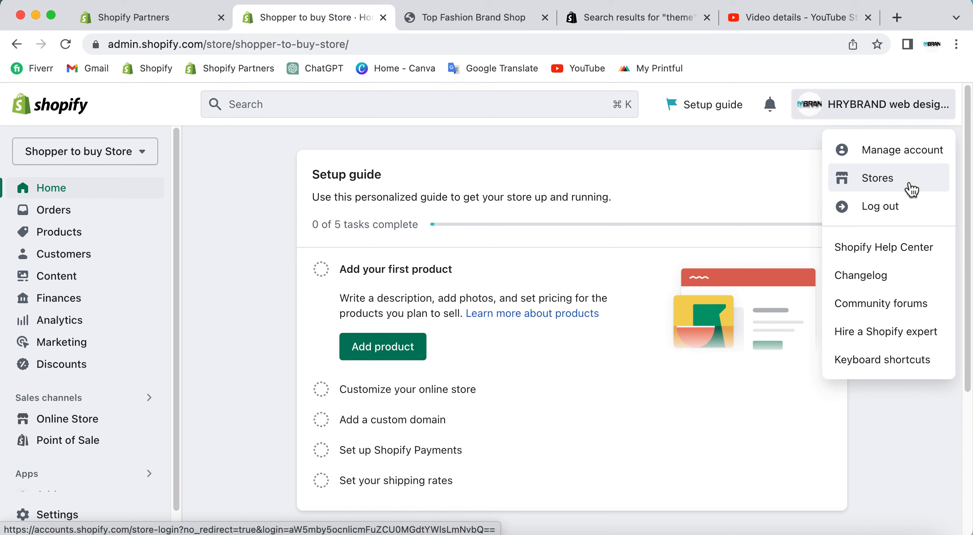
left_click(197, 177)
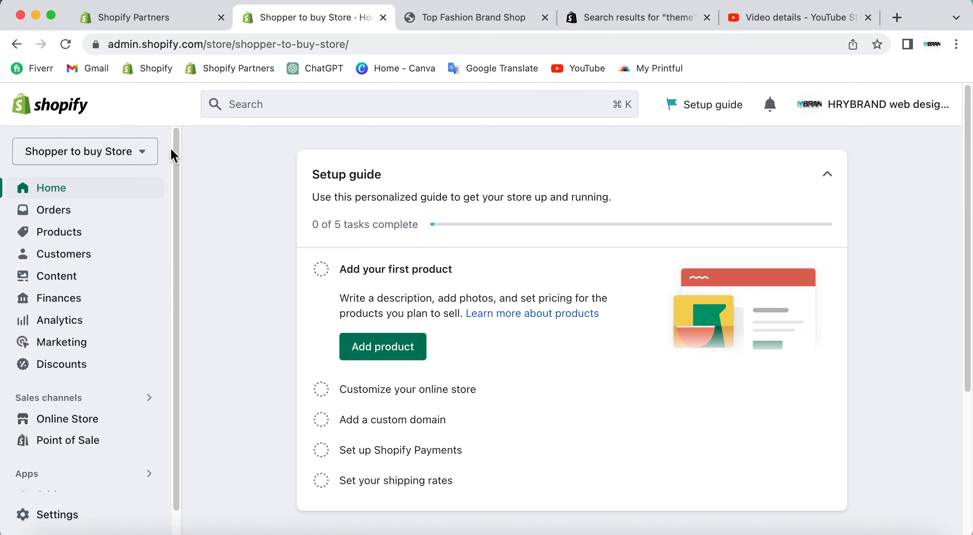
left_click(81, 25)
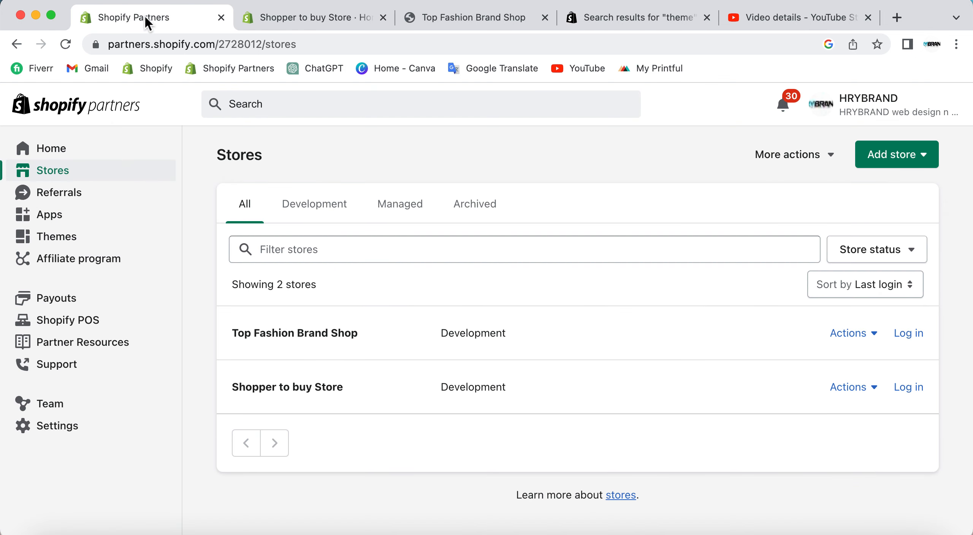
left_click(291, 18)
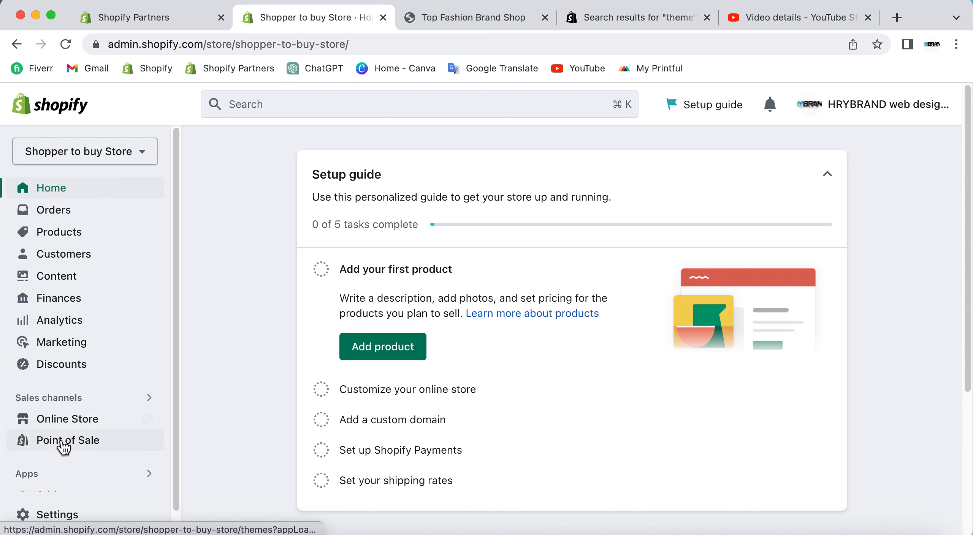
Open the online store's themes page and look over the current Dawn theme, the theme library and the popular free themes.
left_click(60, 422)
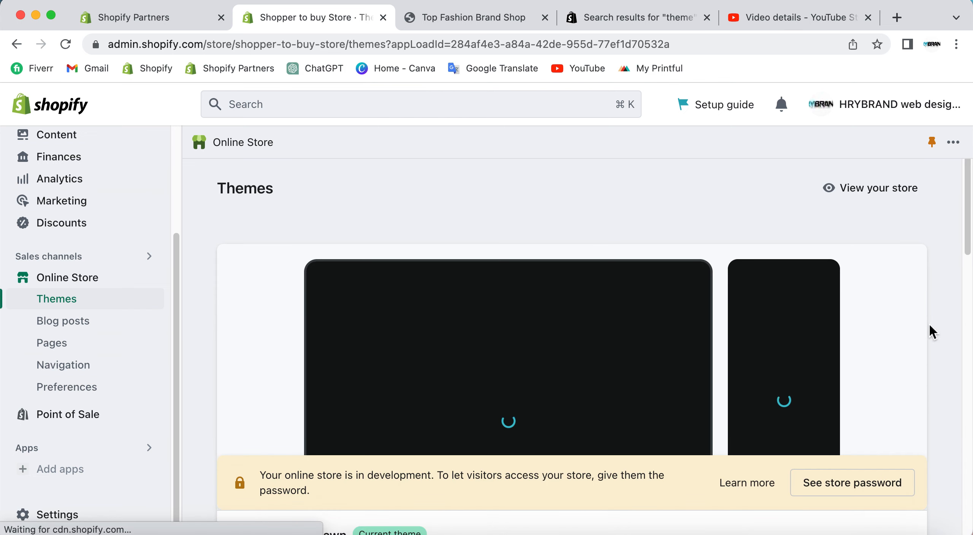
scroll(933, 330, "down", 5)
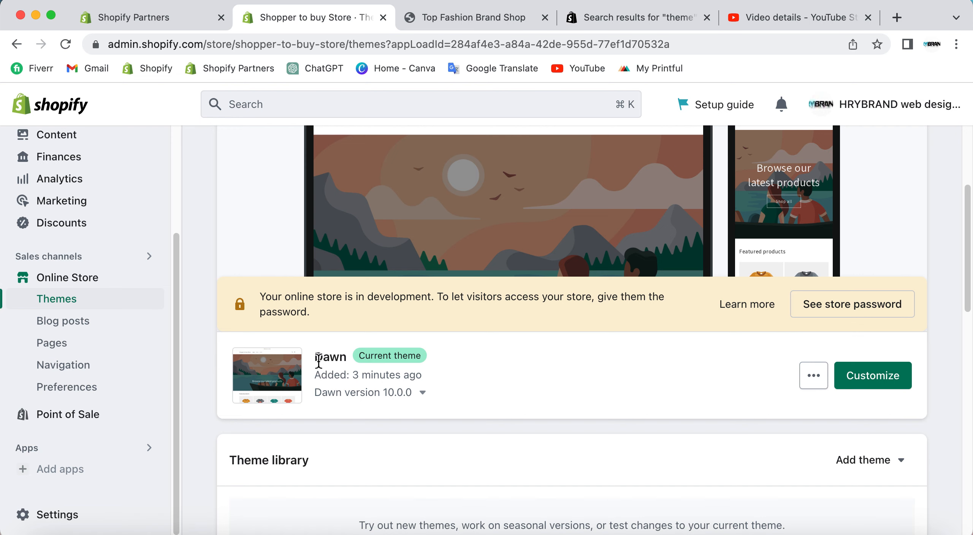
left_click_drag(325, 360, 353, 367)
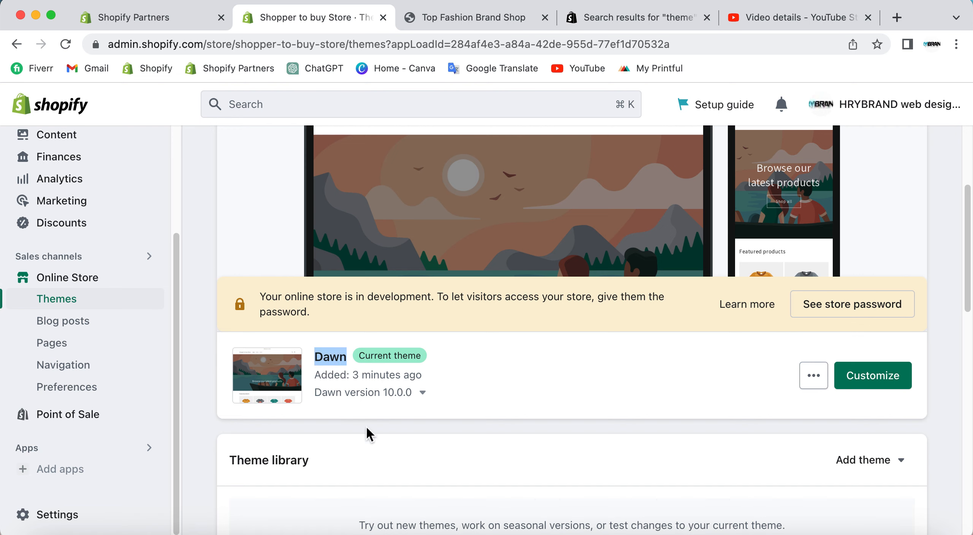
left_click(435, 430)
scroll(527, 429, "down", 12)
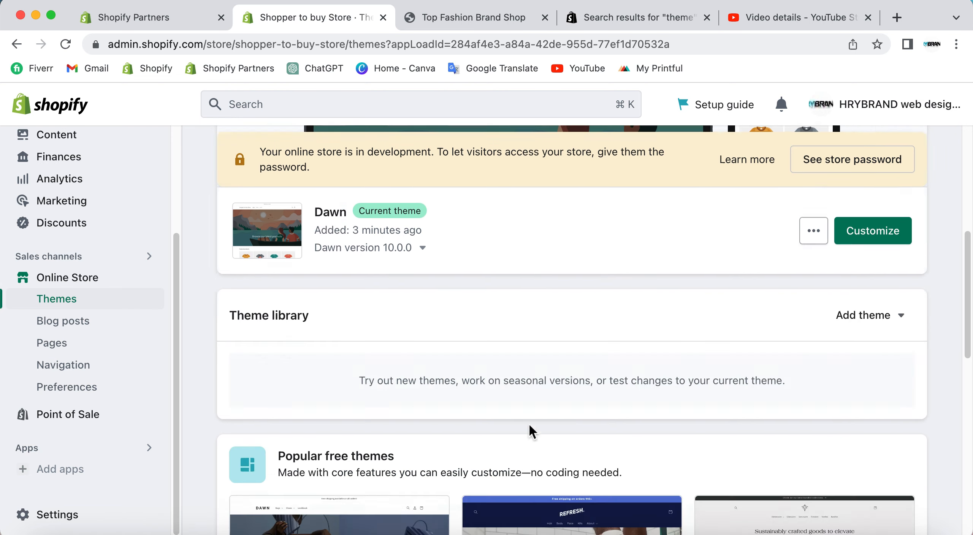
scroll(814, 305, "down", 5)
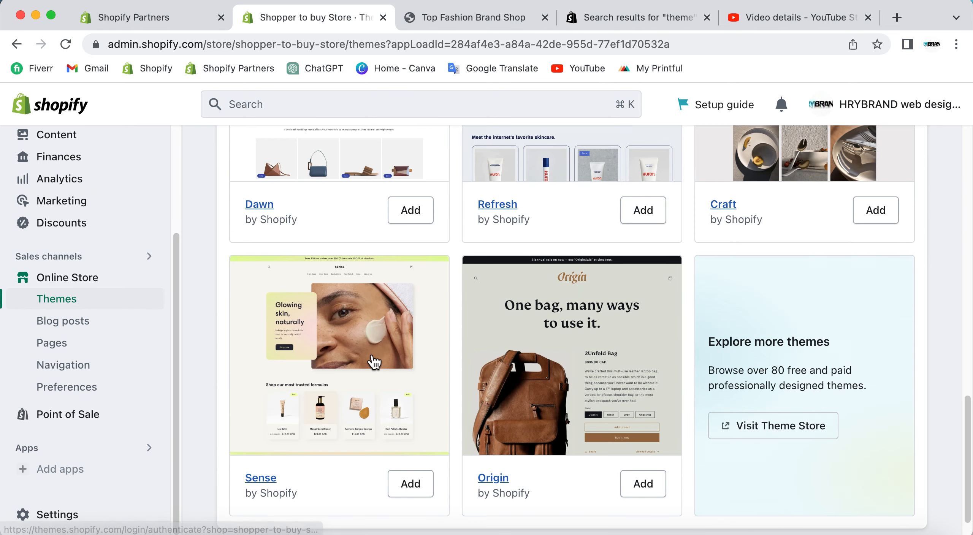
scroll(374, 363, "up", 15)
scroll(574, 372, "down", 2)
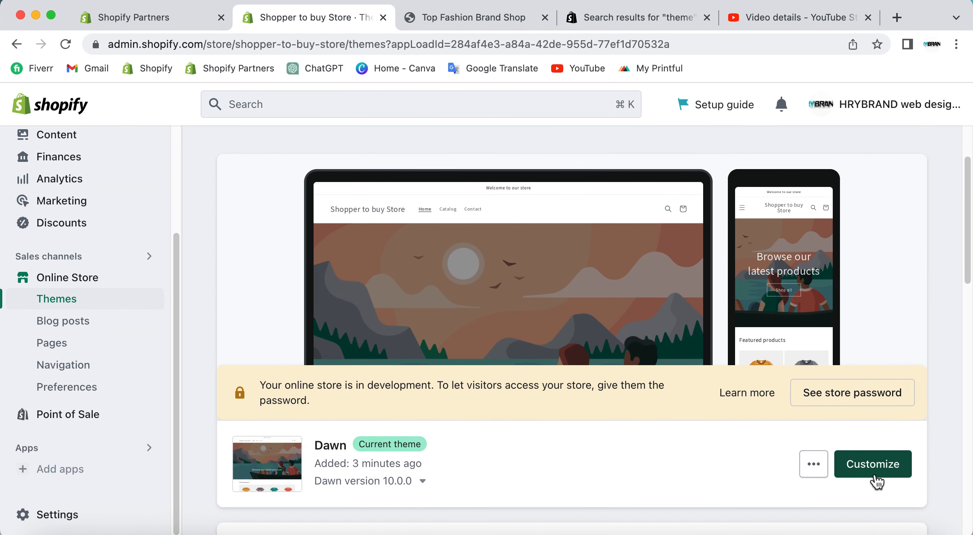
Open the current Dawn theme for customization and look over the home page preview around the image banner.
left_click(872, 469)
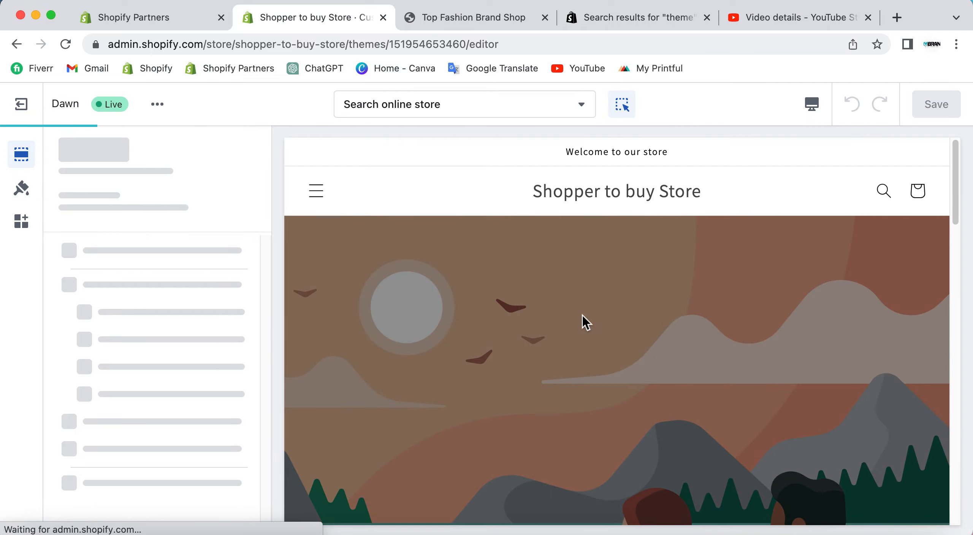
scroll(582, 319, "down", 2)
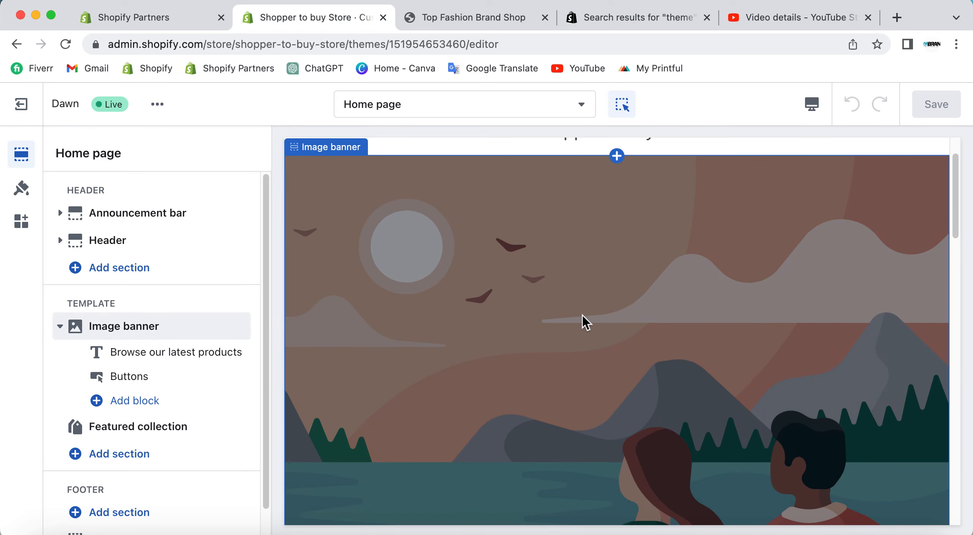
scroll(616, 356, "up", 2)
scroll(608, 349, "down", 10)
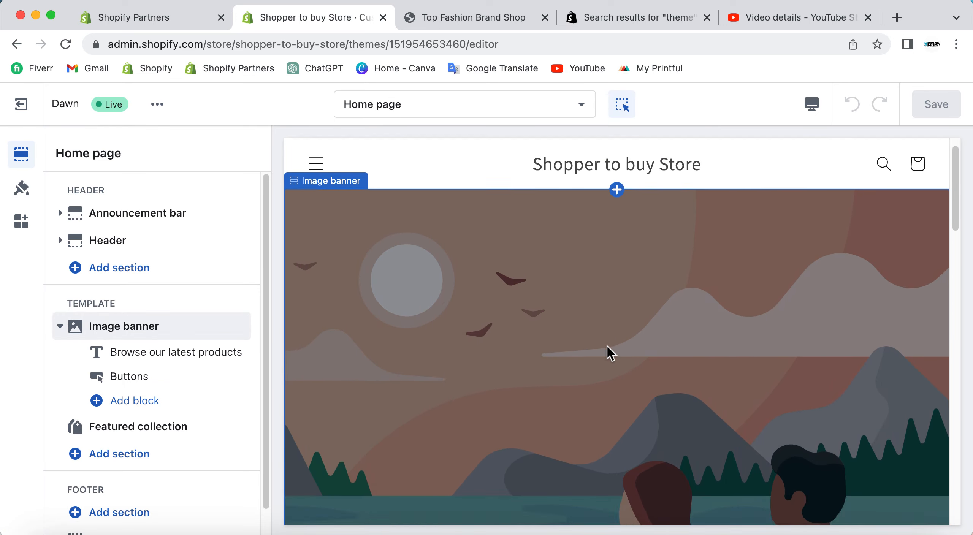